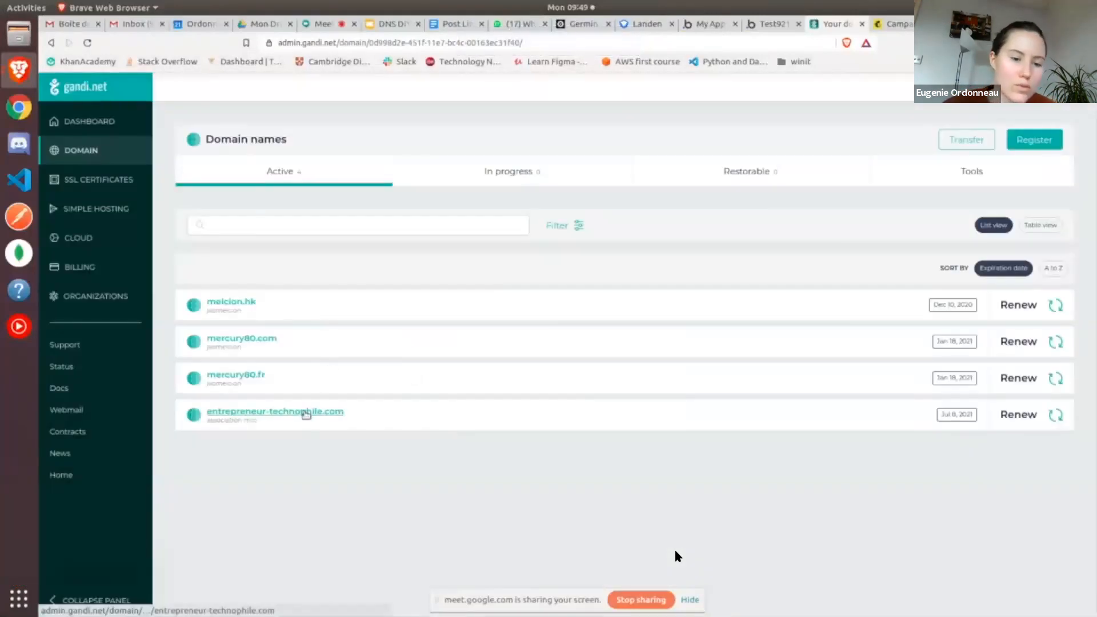
Open the new mailbox form in the email settings of the entrepreneur-technophile.com domain
{"action": "left_click", "coordinate": [306, 413]}
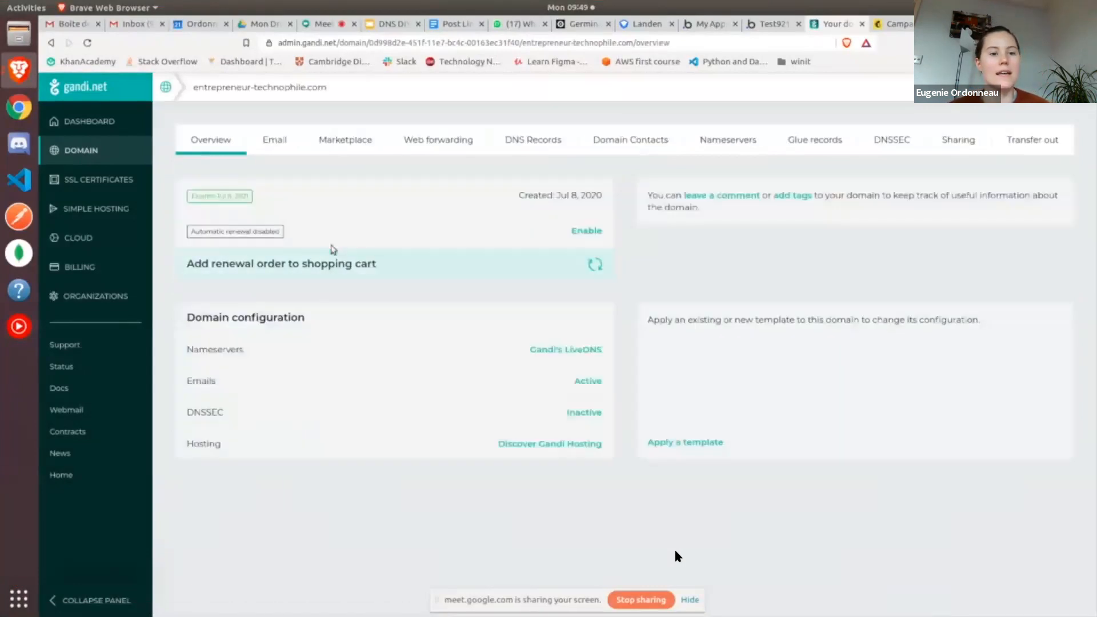
{"action": "left_click", "coordinate": [279, 141]}
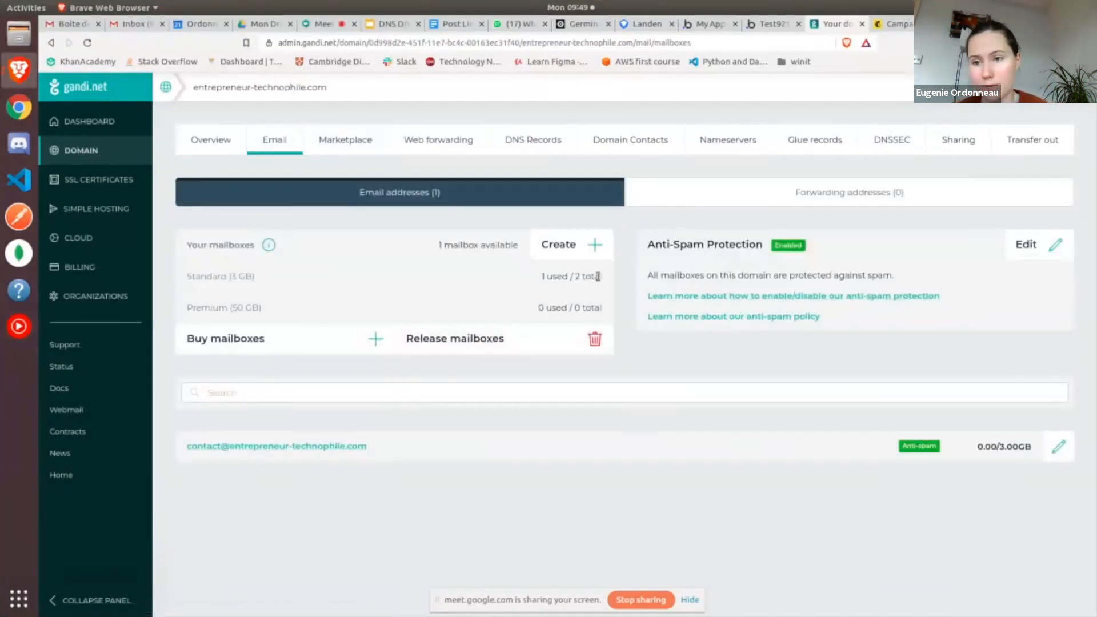
{"action": "left_click", "coordinate": [581, 248]}
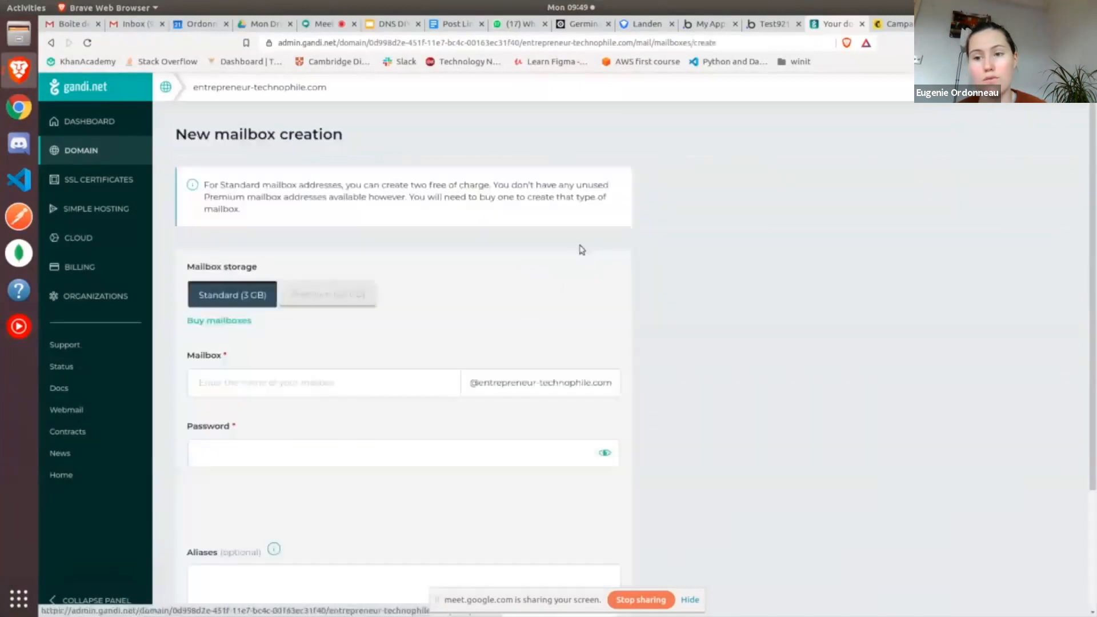
Create a Standard mailbox with the owner's first name as mailbox name and a password, declining to save the login
{"action": "left_click", "coordinate": [406, 370]}
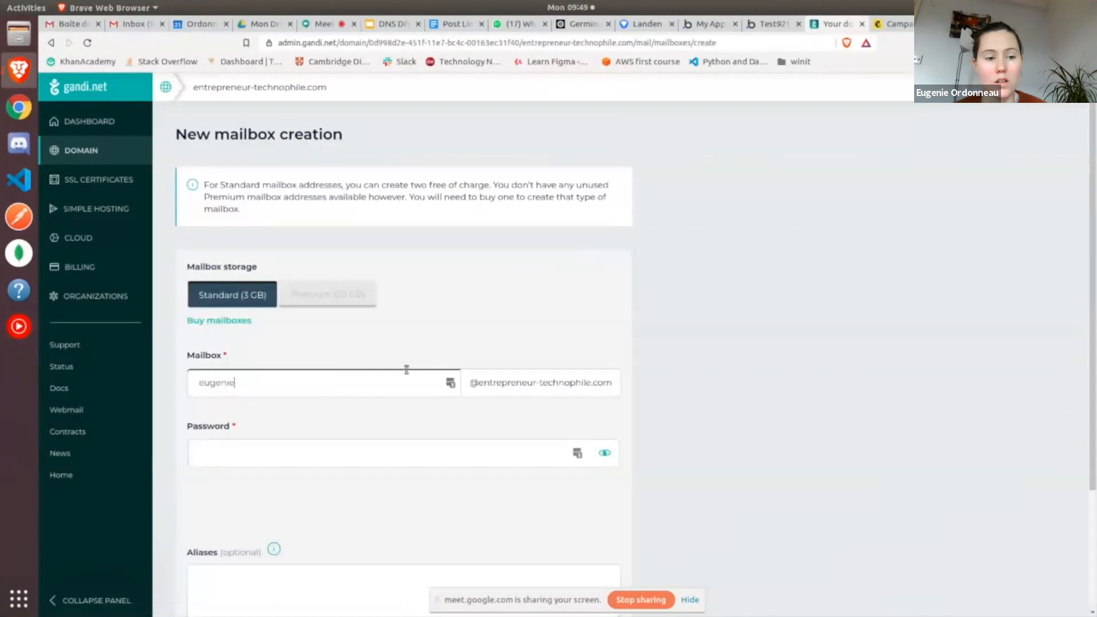
{"action": "left_click", "coordinate": [372, 458]}
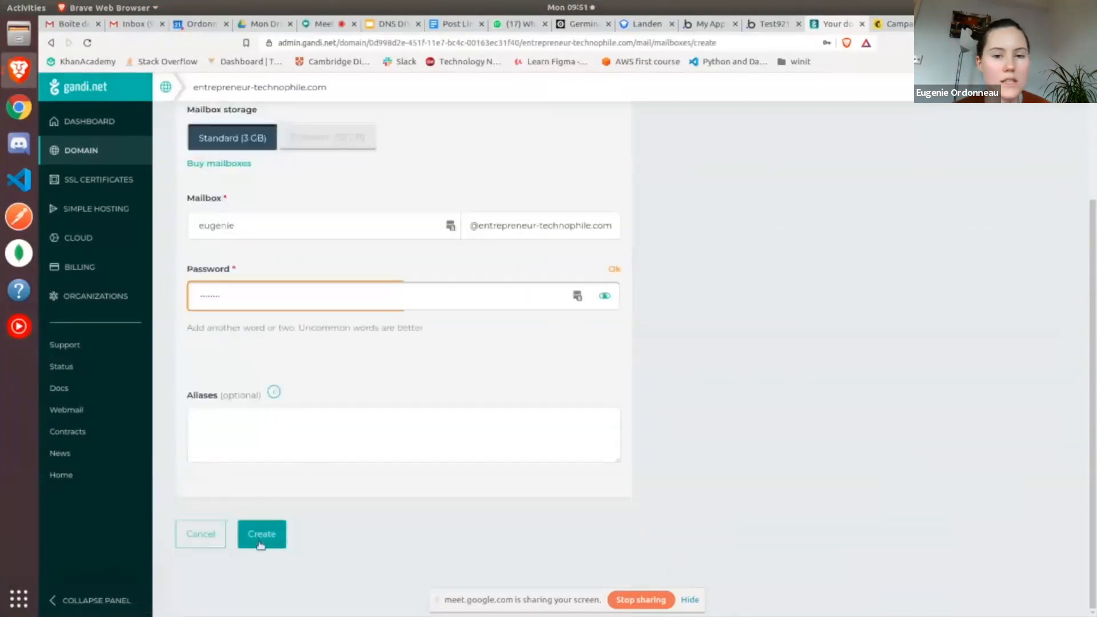
{"action": "left_click", "coordinate": [262, 537]}
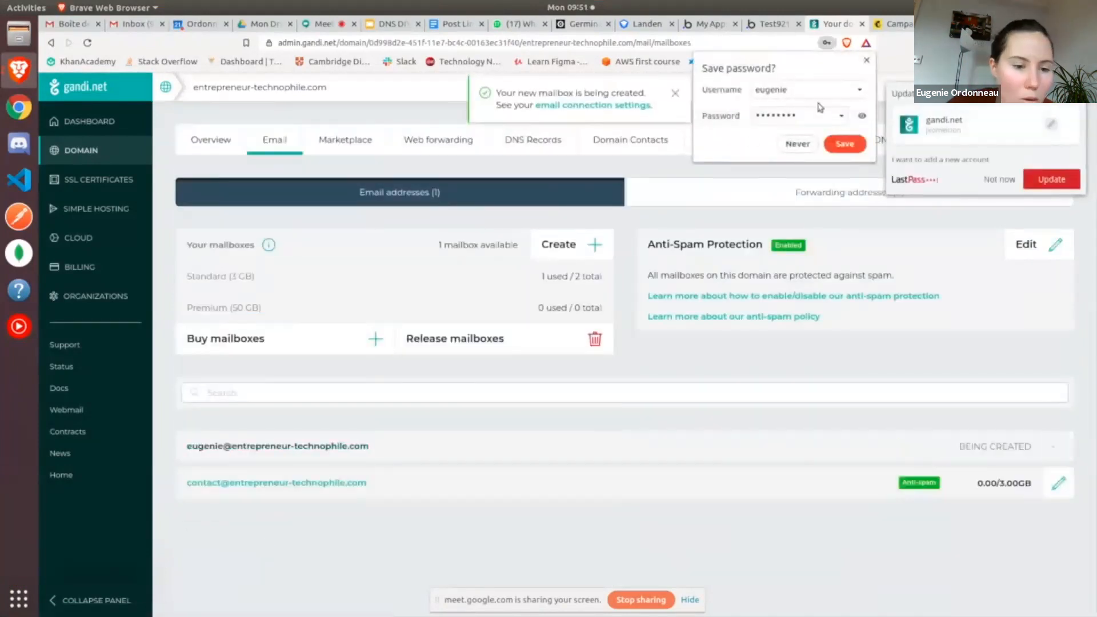
{"action": "left_click", "coordinate": [798, 145]}
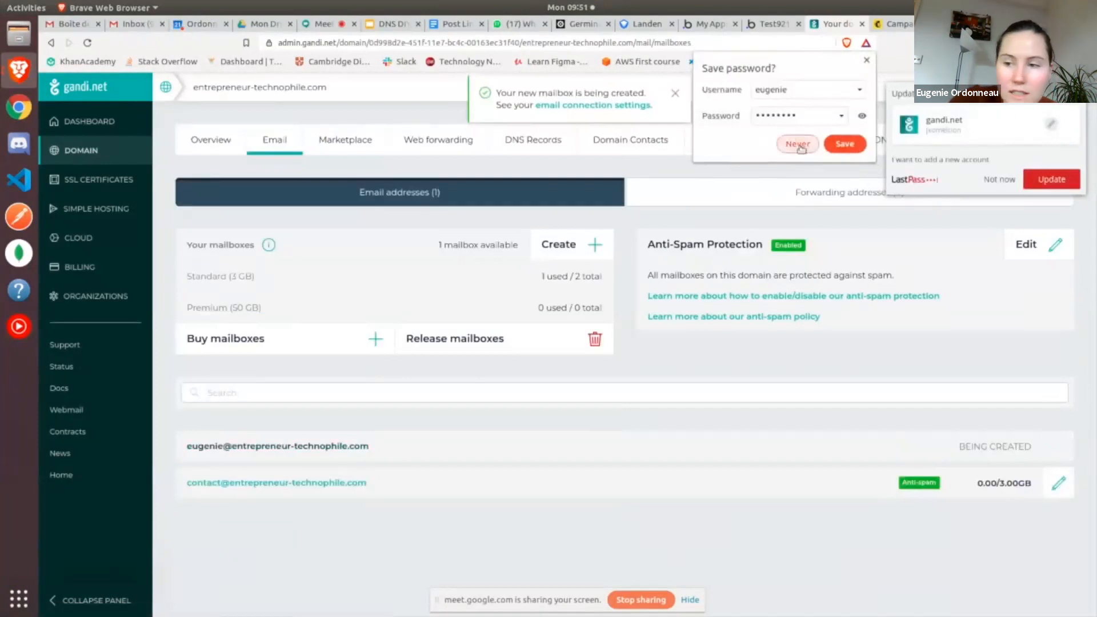
{"action": "left_click", "coordinate": [999, 180]}
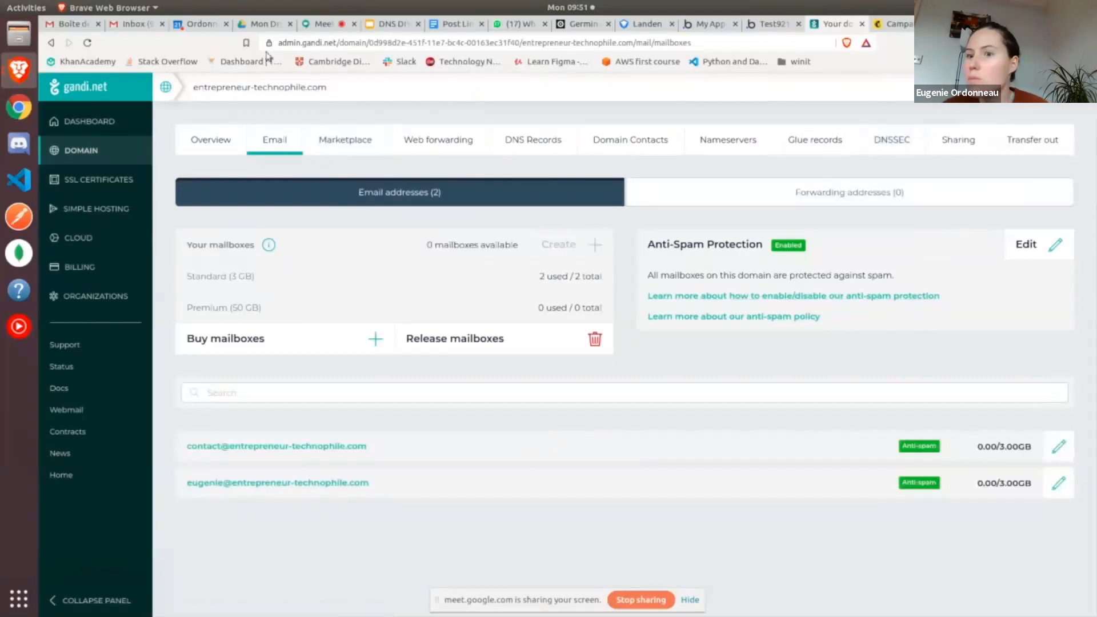
Switch to the Gmail inbox and start adding an email account for checking mail in its accounts and import settings
{"action": "left_click", "coordinate": [127, 26]}
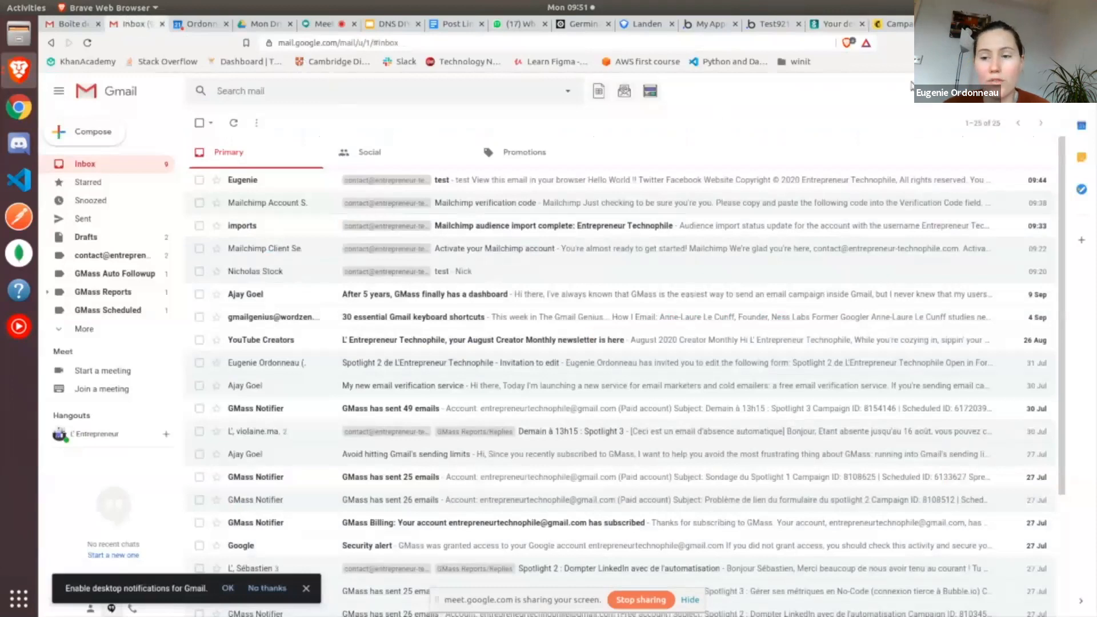
{"action": "left_click", "coordinate": [1026, 92]}
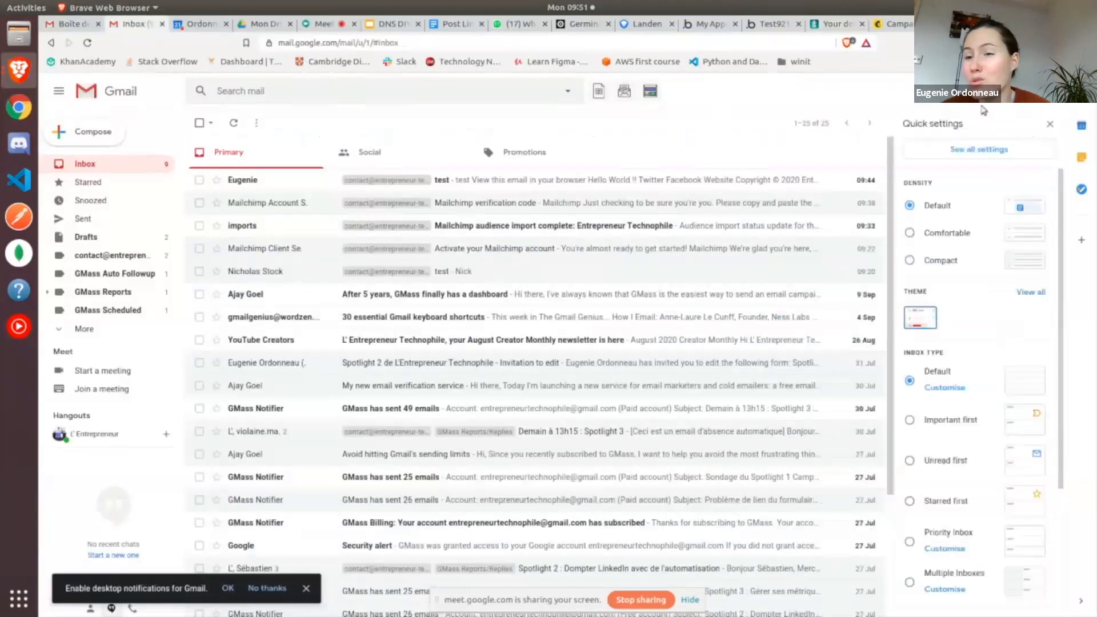
{"action": "left_click", "coordinate": [966, 160]}
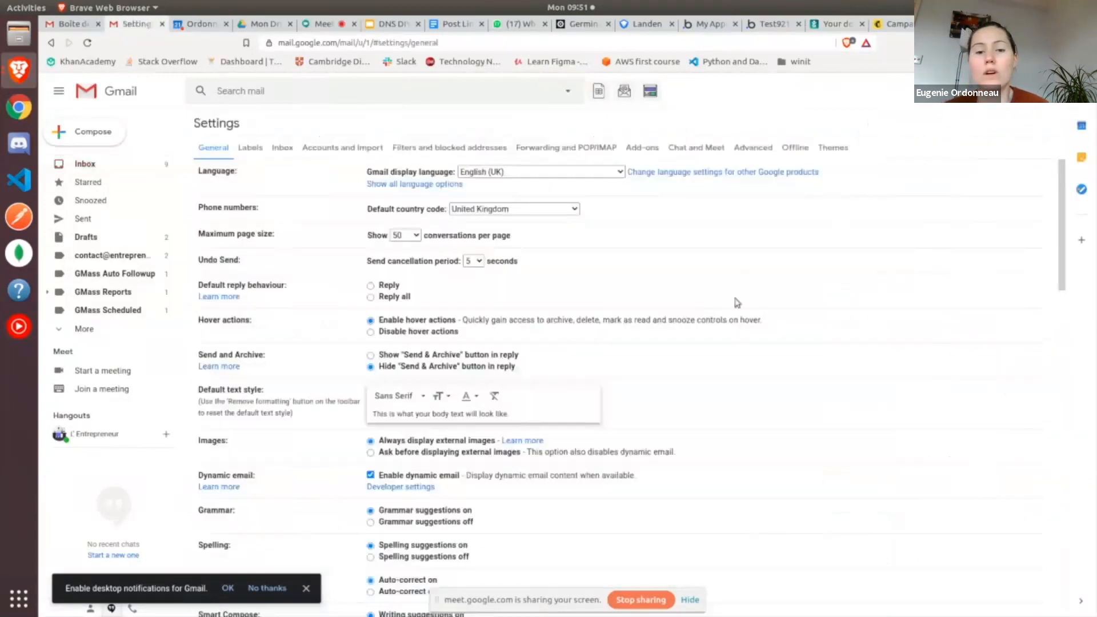
{"action": "left_click", "coordinate": [350, 150]}
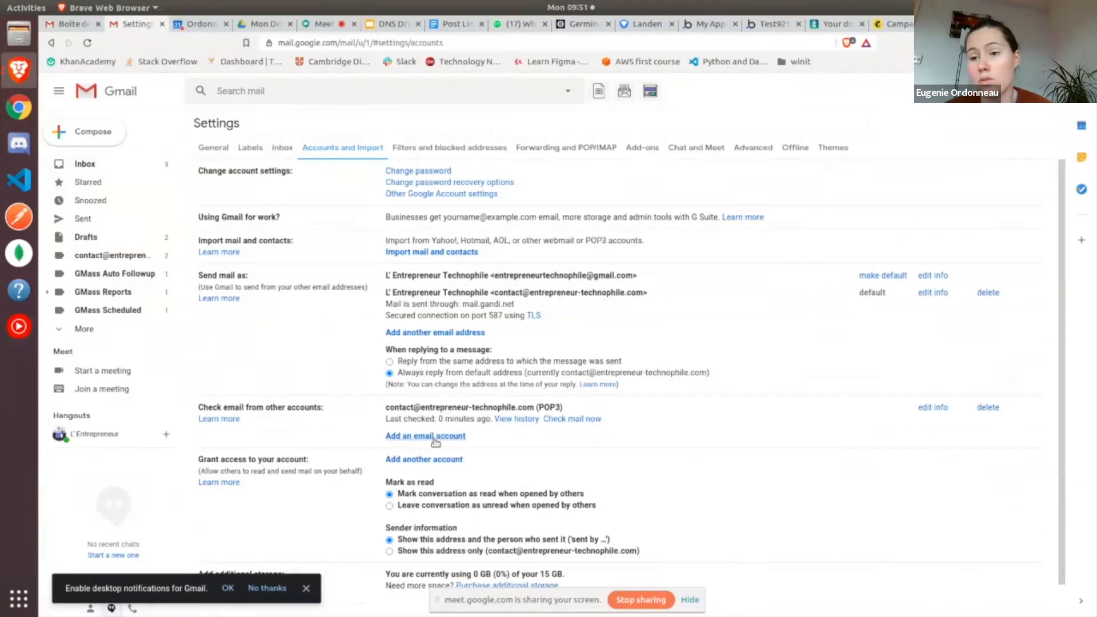
{"action": "left_click", "coordinate": [434, 436]}
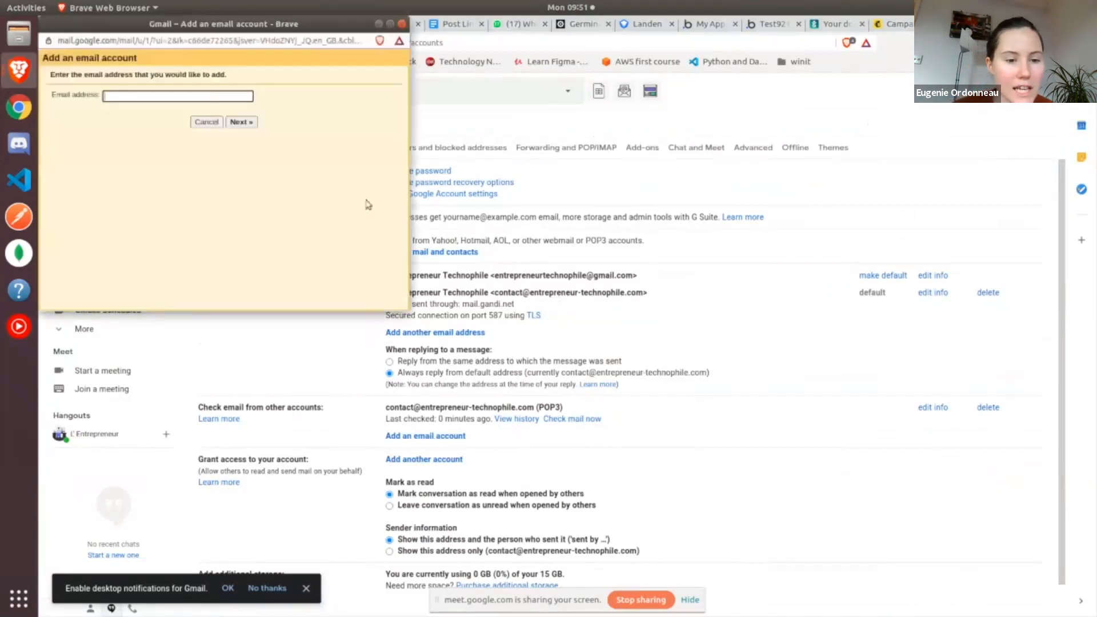
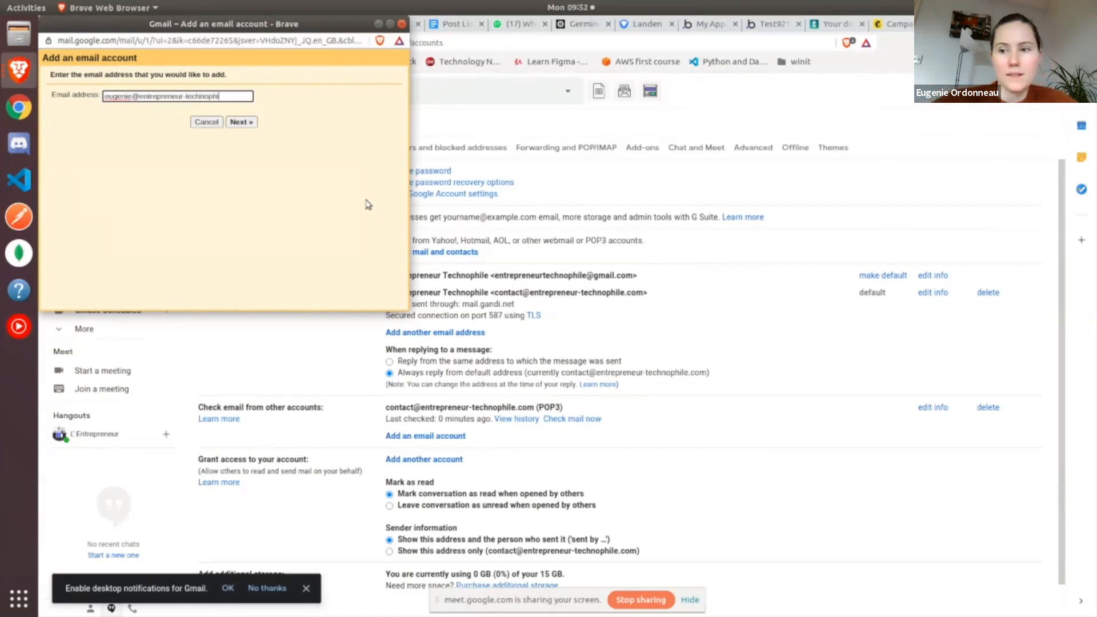
Enter the new mailbox's email address and continue with importing its emails through POP3
{"action": "left_click", "coordinate": [242, 122]}
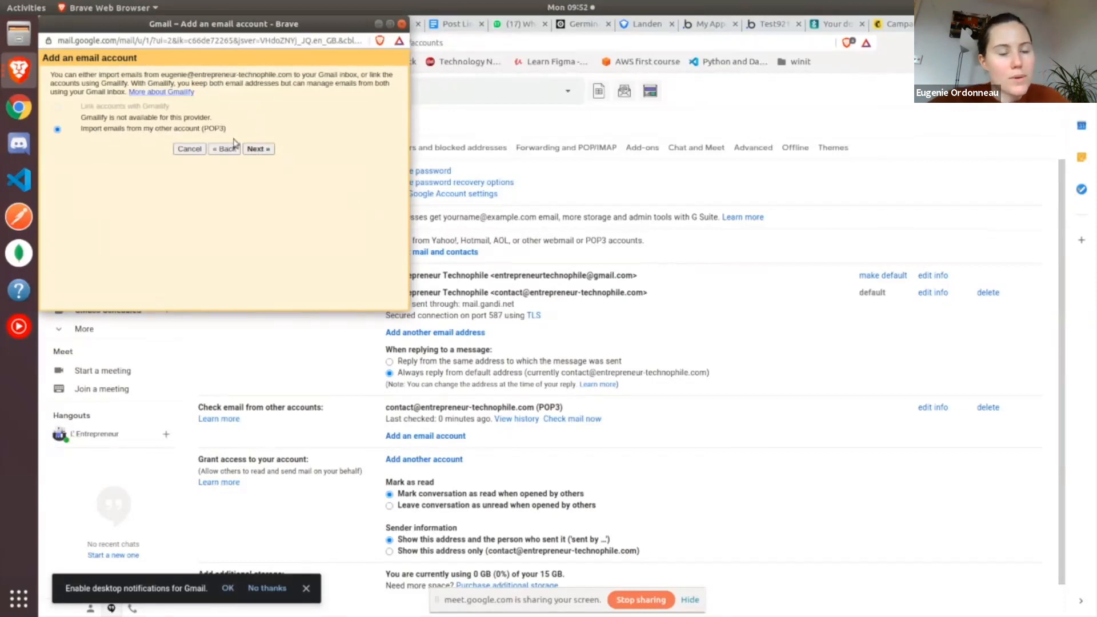
{"action": "left_click", "coordinate": [256, 149]}
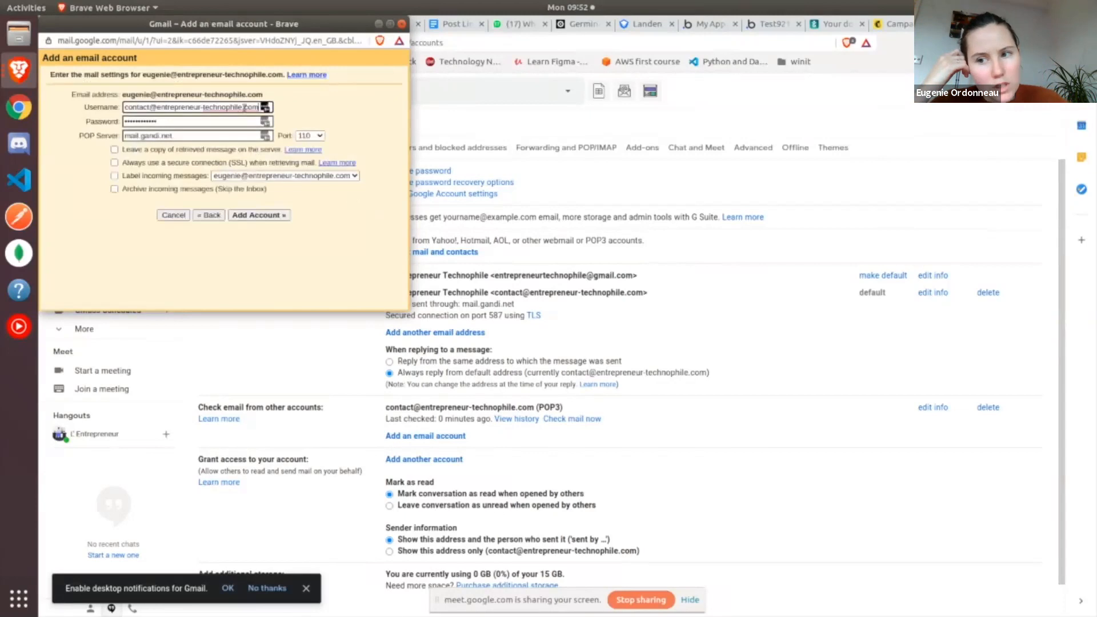
Replace the prefilled POP username with the new mailbox's full email address
{"action": "left_click", "coordinate": [149, 109]}
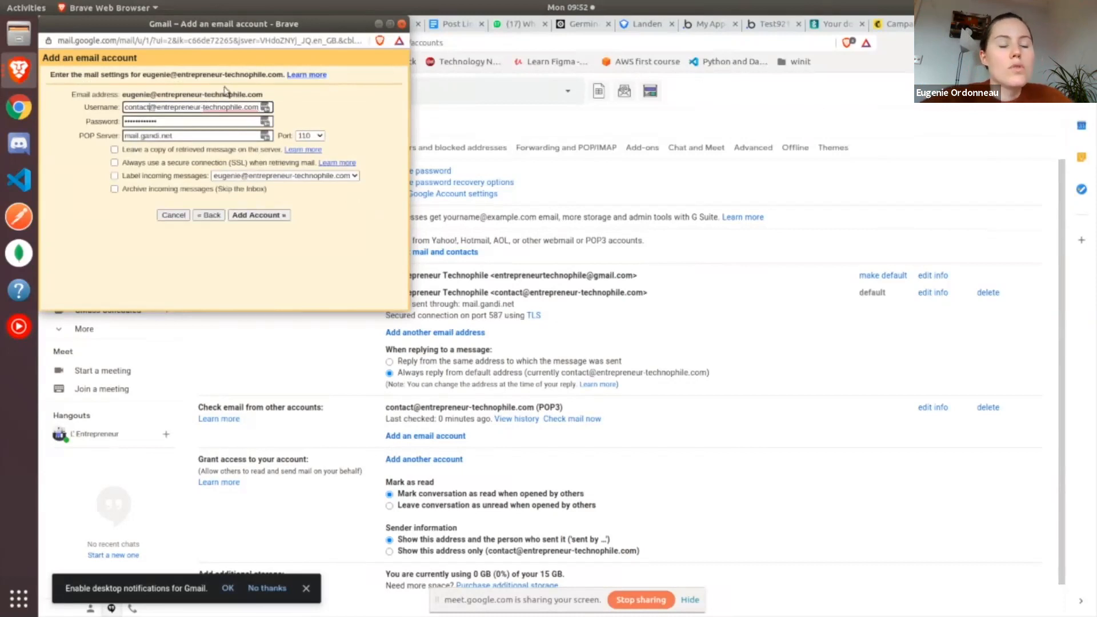
{"action": "key", "text": "BackSpace"}
{"action": "key", "text": "BackSpace"}
{"action": "key", "text": "BackSpace"}
{"action": "key", "text": "BackSpace"}
{"action": "key", "text": "BackSpace"}
{"action": "key", "text": "BackSpace"}
{"action": "key", "text": "BackSpace"}
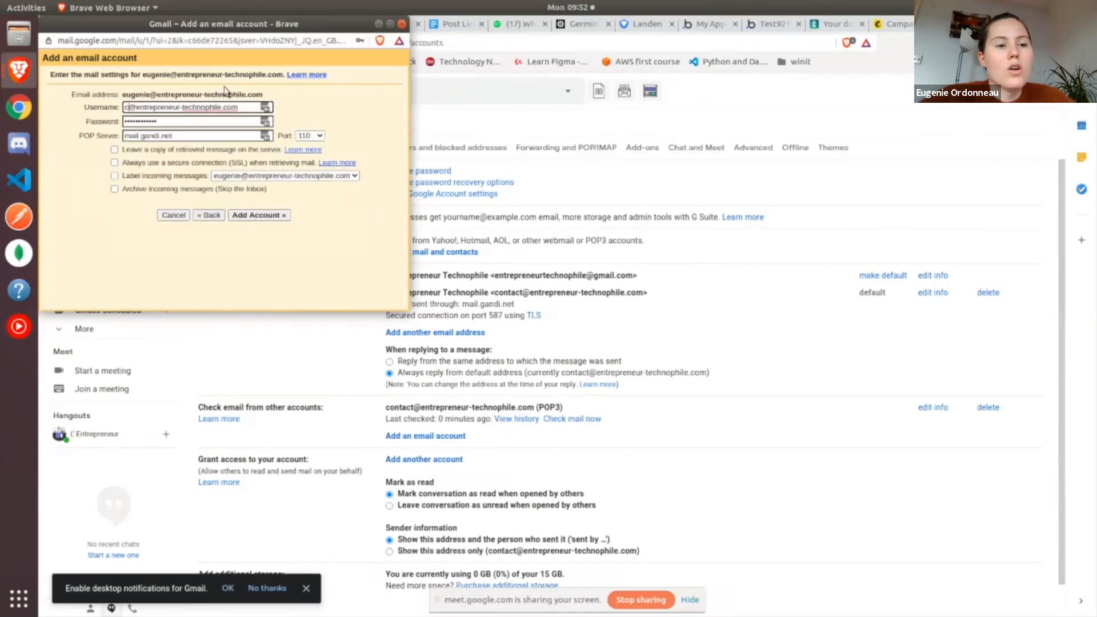
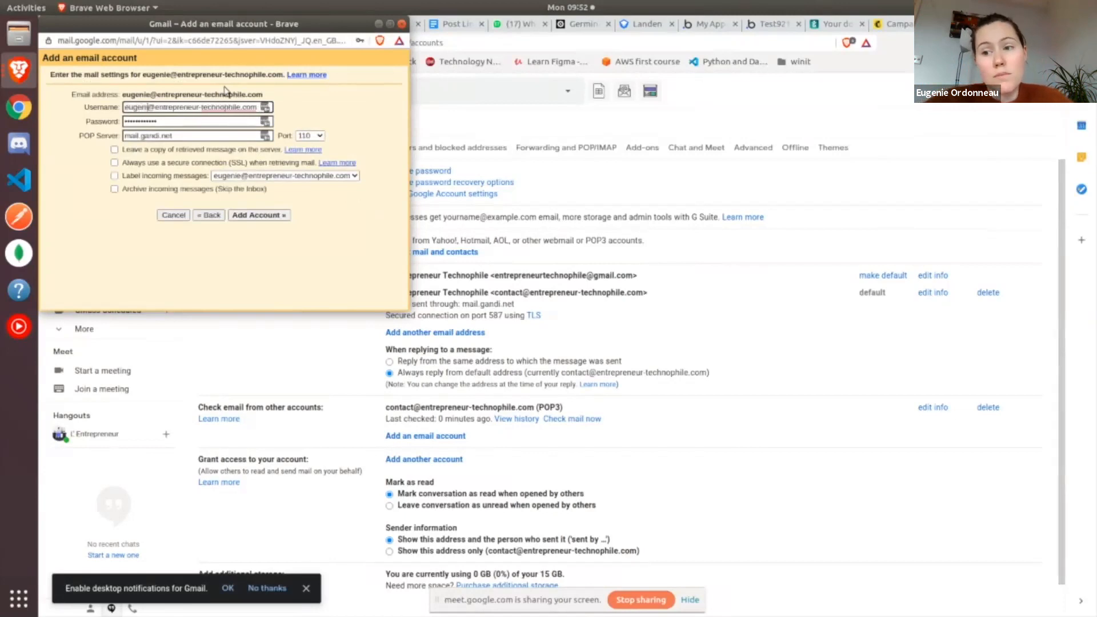
Replace the prefilled password with the new mailbox's password and enable labelling of incoming messages
{"action": "left_click", "coordinate": [160, 120]}
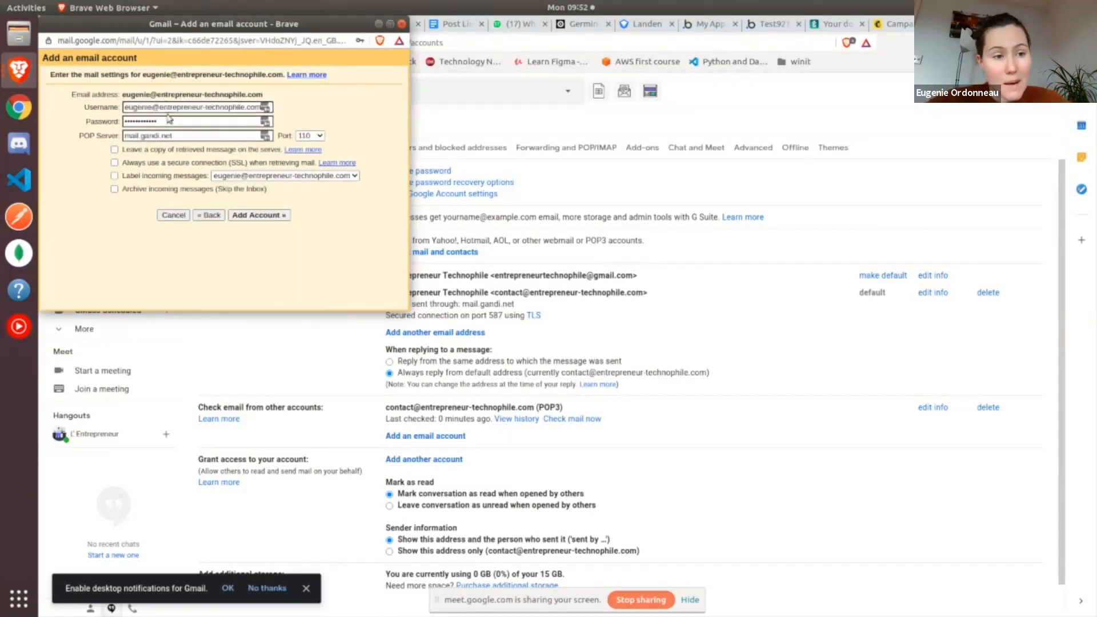
{"action": "key", "text": "BackSpace"}
{"action": "key", "text": "BackSpace"}
{"action": "key", "text": "BackSpace"}
{"action": "key", "text": "BackSpace"}
{"action": "key", "text": "BackSpace"}
{"action": "key", "text": "BackSpace"}
{"action": "key", "text": "BackSpace"}
{"action": "key", "text": "BackSpace"}
{"action": "key", "text": "BackSpace"}
{"action": "type", "text": "•••"}
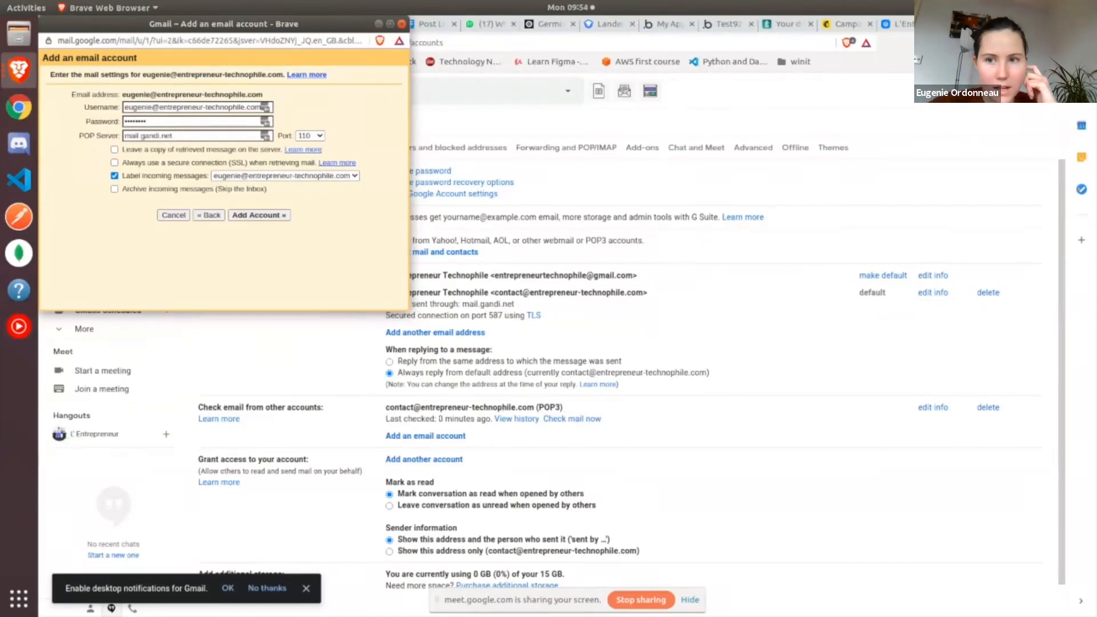
{"action": "left_click", "coordinate": [972, 24]}
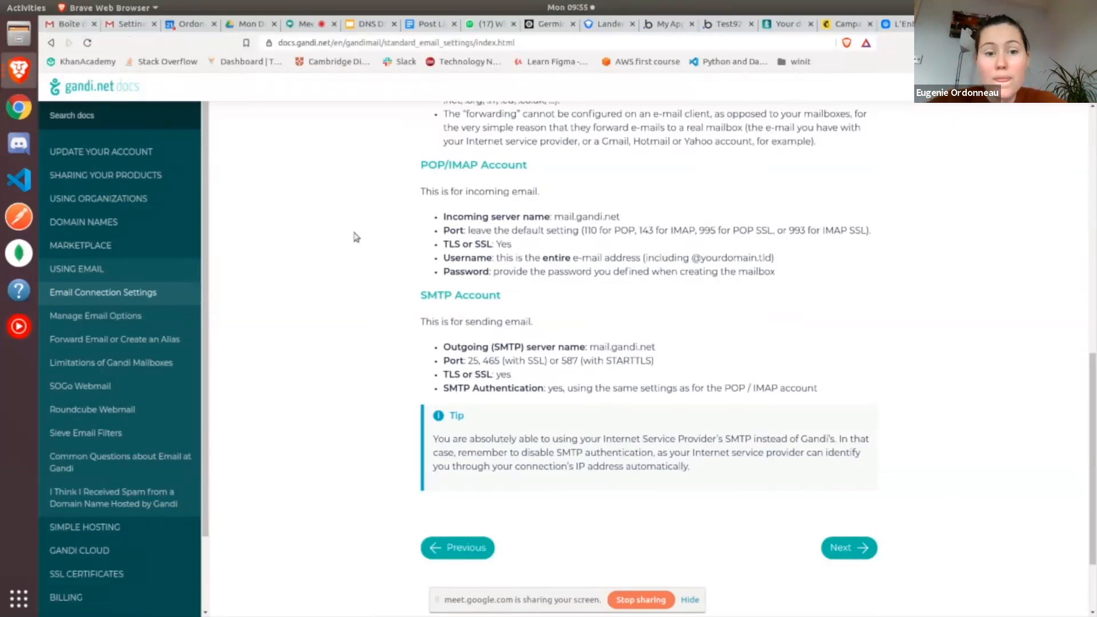
{"action": "key", "text": "alt+Tab"}
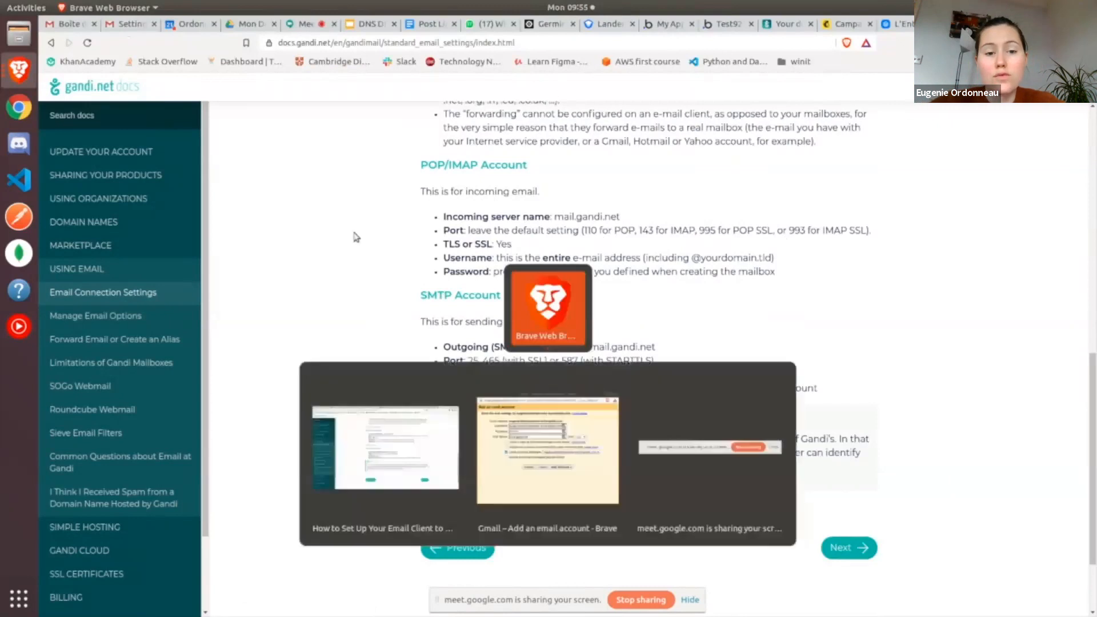
{"action": "left_click", "coordinate": [19, 69]}
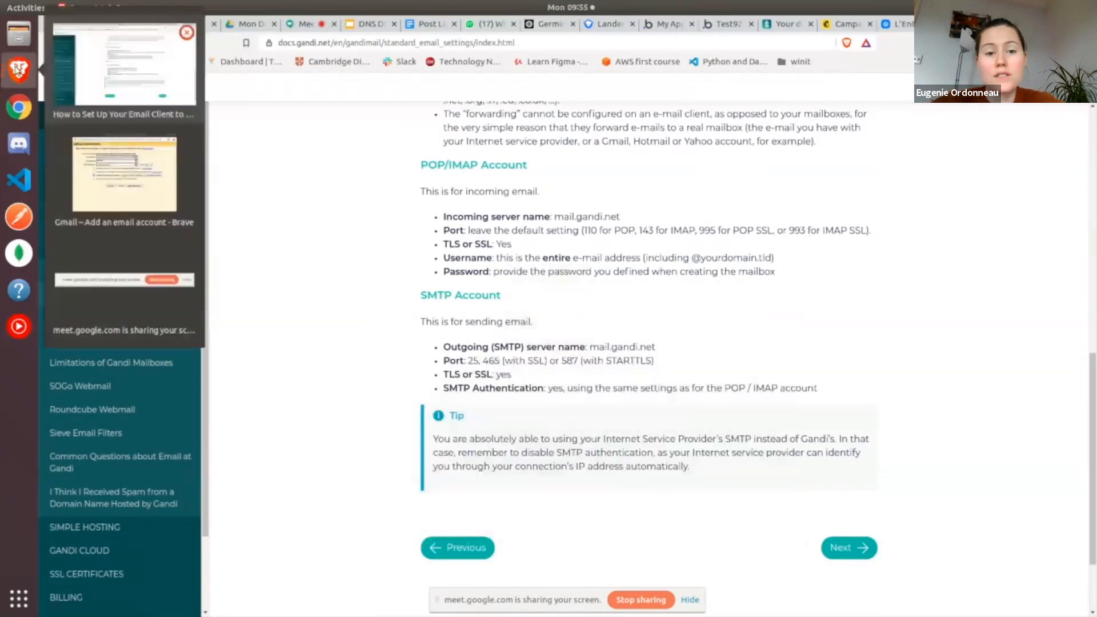
{"action": "left_click", "coordinate": [117, 152]}
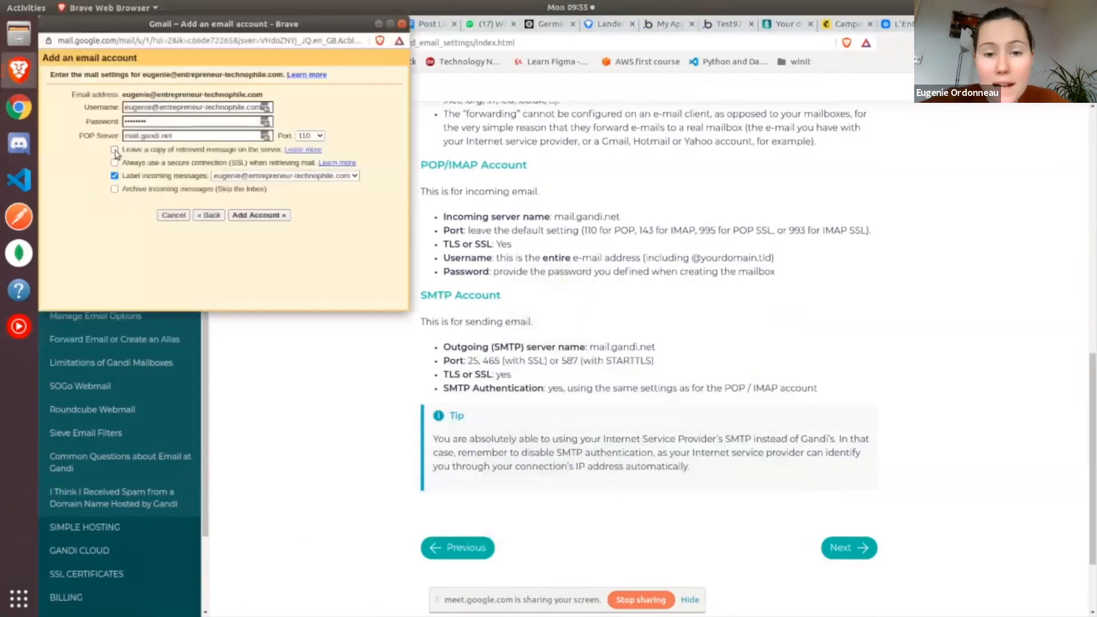
{"action": "left_click", "coordinate": [323, 137]}
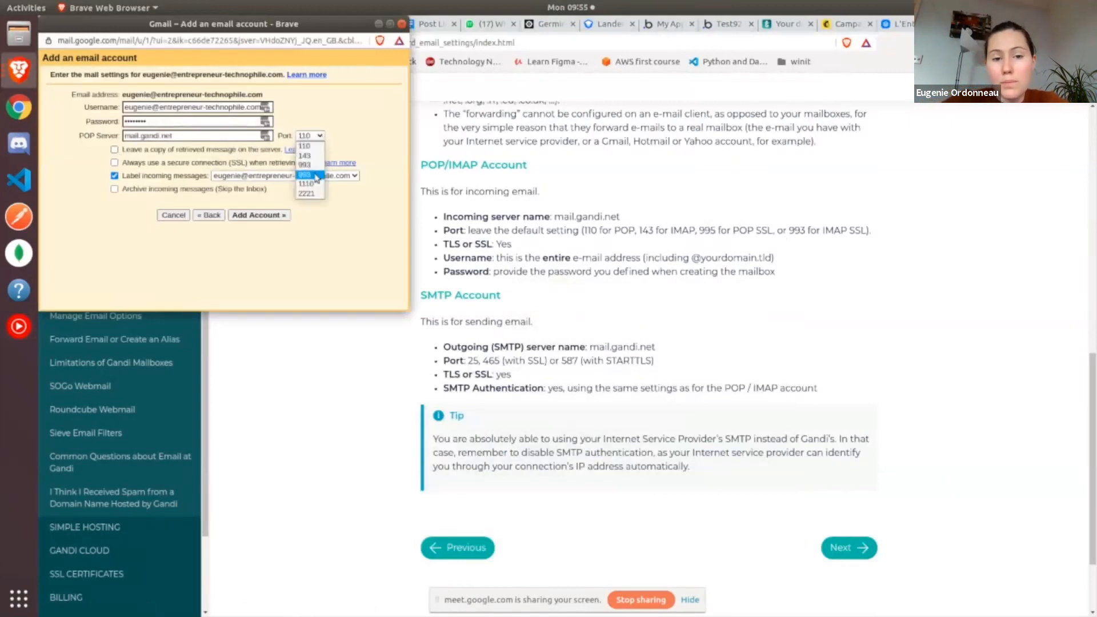
{"action": "left_click", "coordinate": [317, 176]}
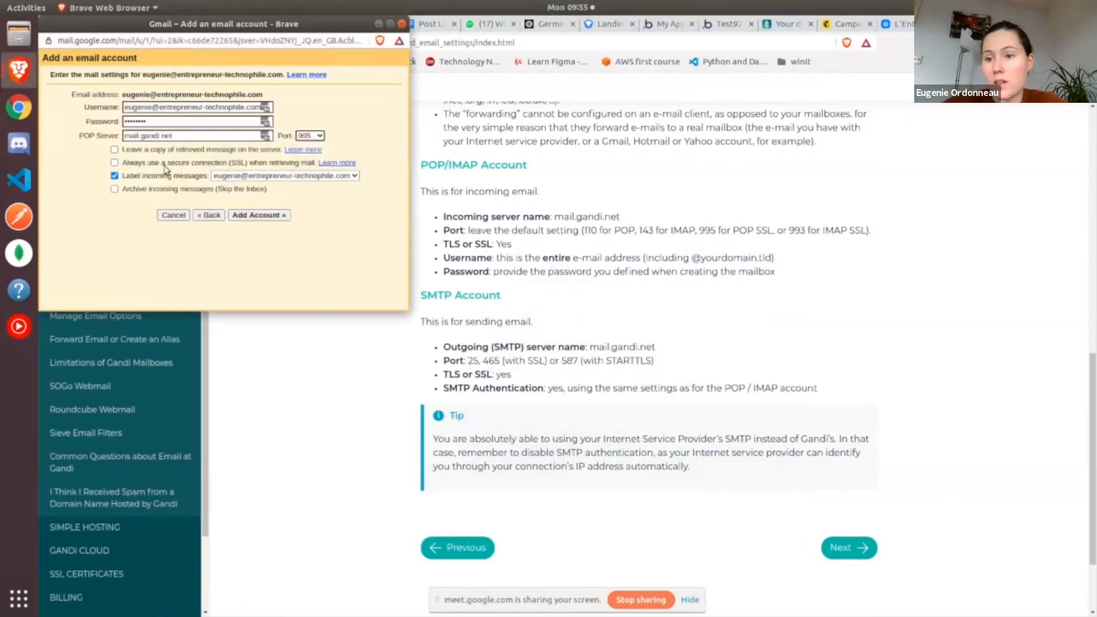
{"action": "left_click", "coordinate": [115, 163]}
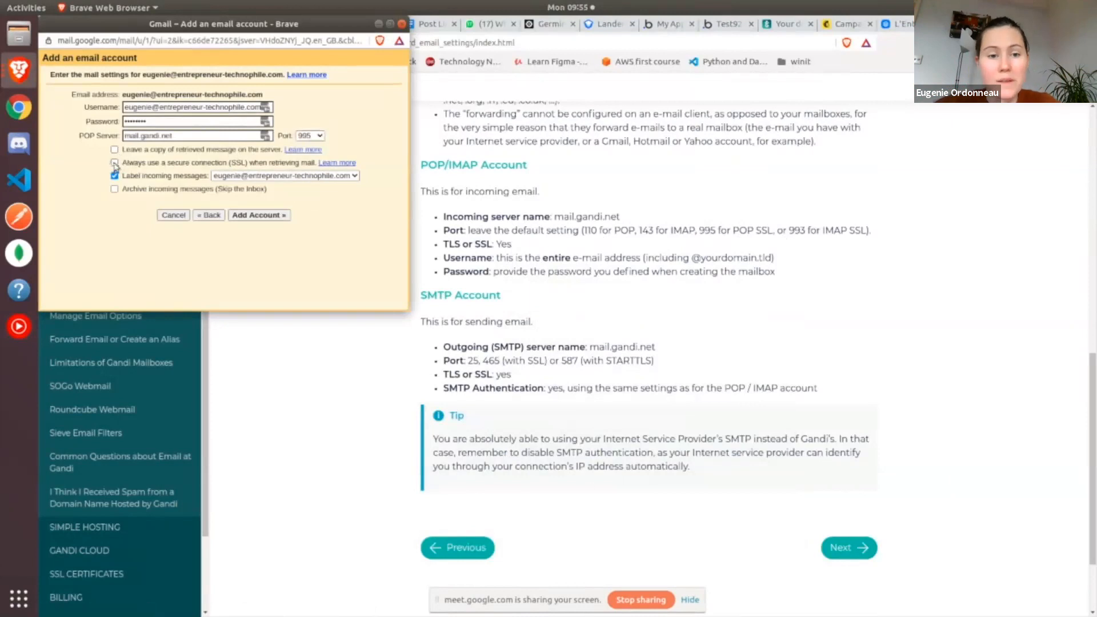
Add the mail account and decline both offers to save or update the password
{"action": "left_click", "coordinate": [258, 220]}
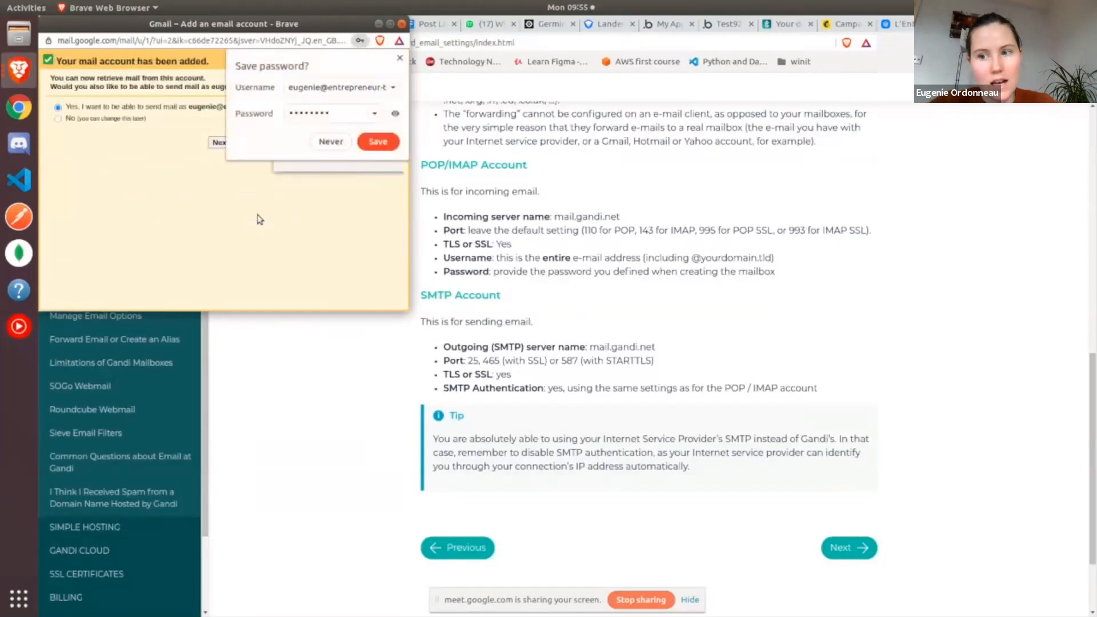
{"action": "left_click", "coordinate": [331, 143]}
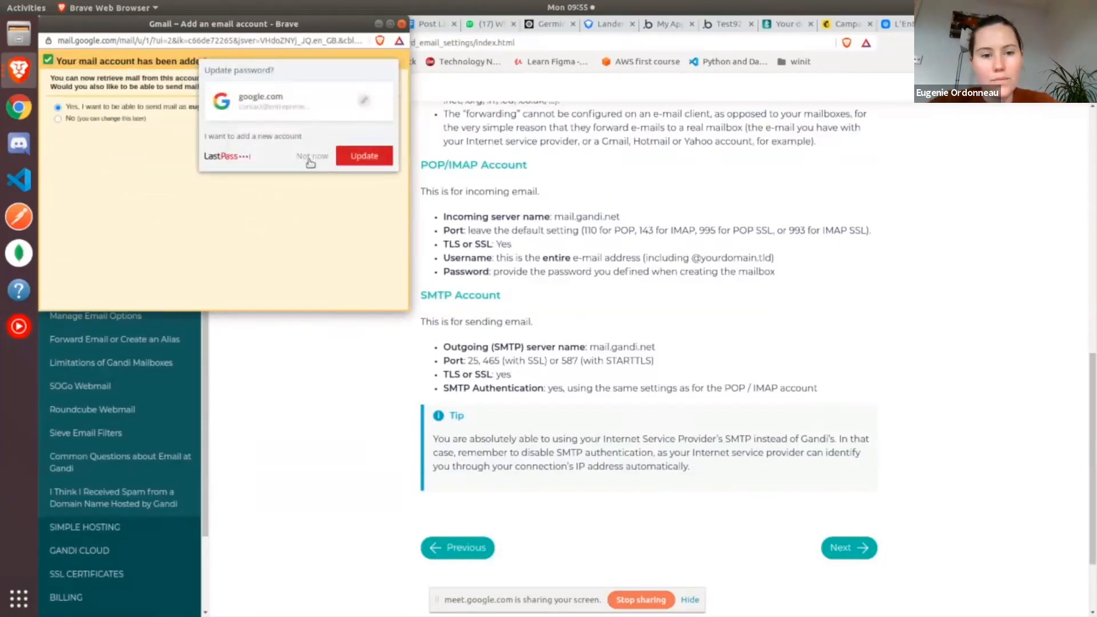
{"action": "left_click", "coordinate": [310, 156]}
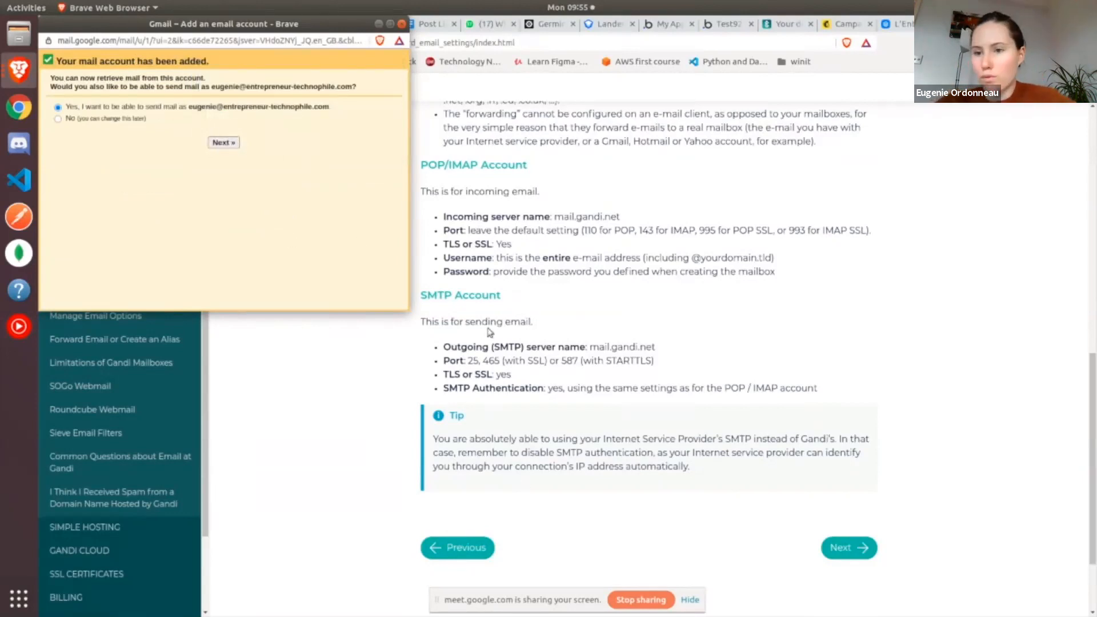
Choose to also send mail as the new address, prefix the display name "L' Entrepreneur Technophile" with the owner's first name and "de", and continue
{"action": "left_click", "coordinate": [224, 143]}
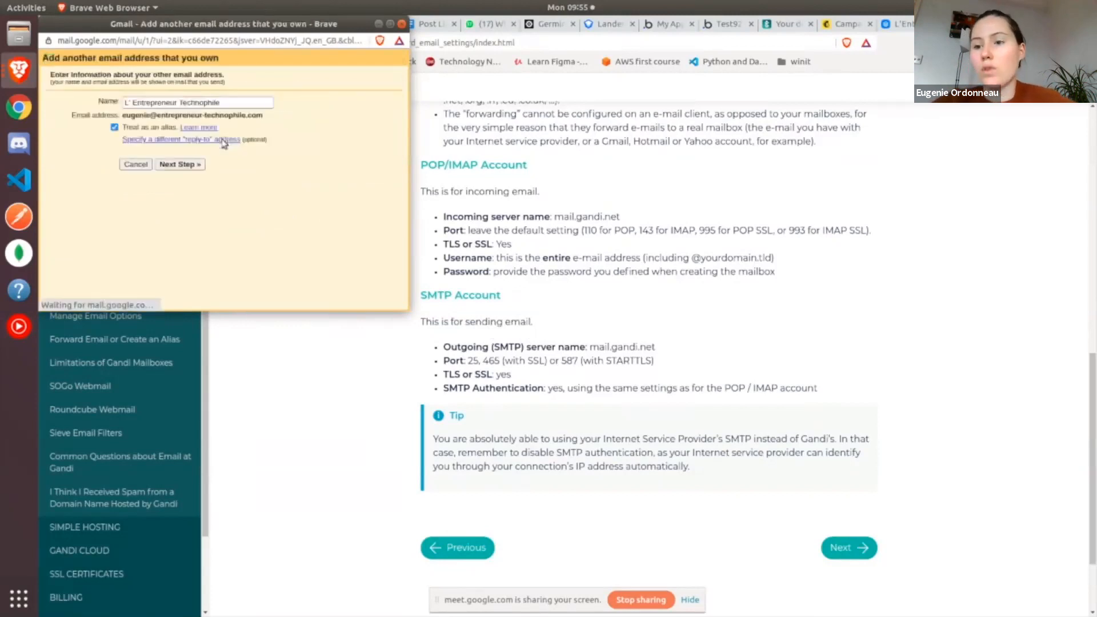
{"action": "left_click", "coordinate": [223, 104]}
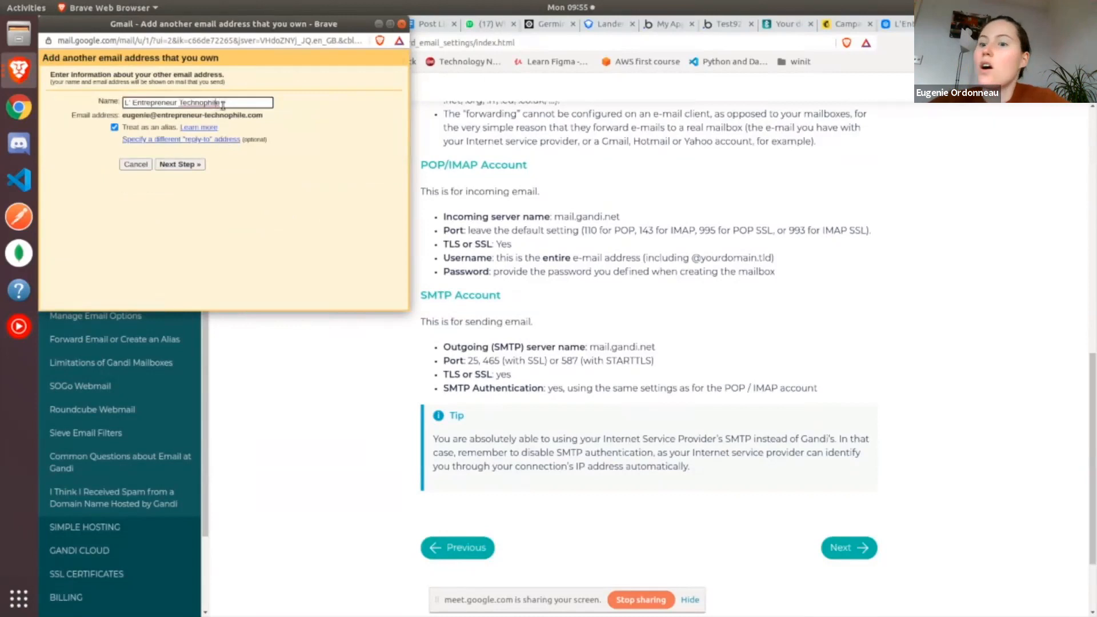
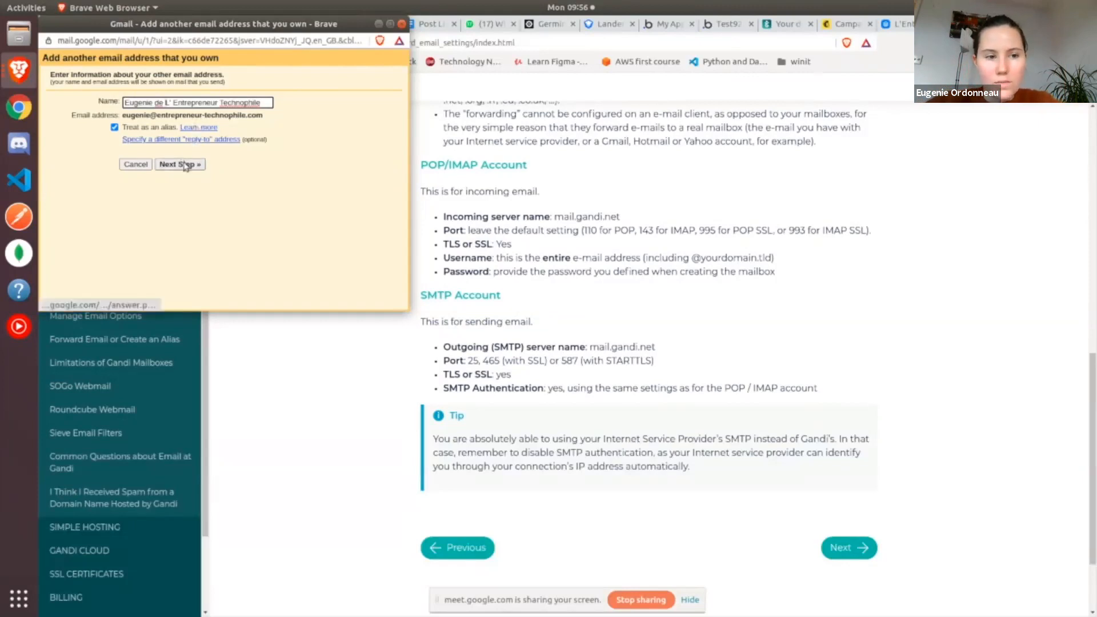
{"action": "left_click", "coordinate": [181, 165]}
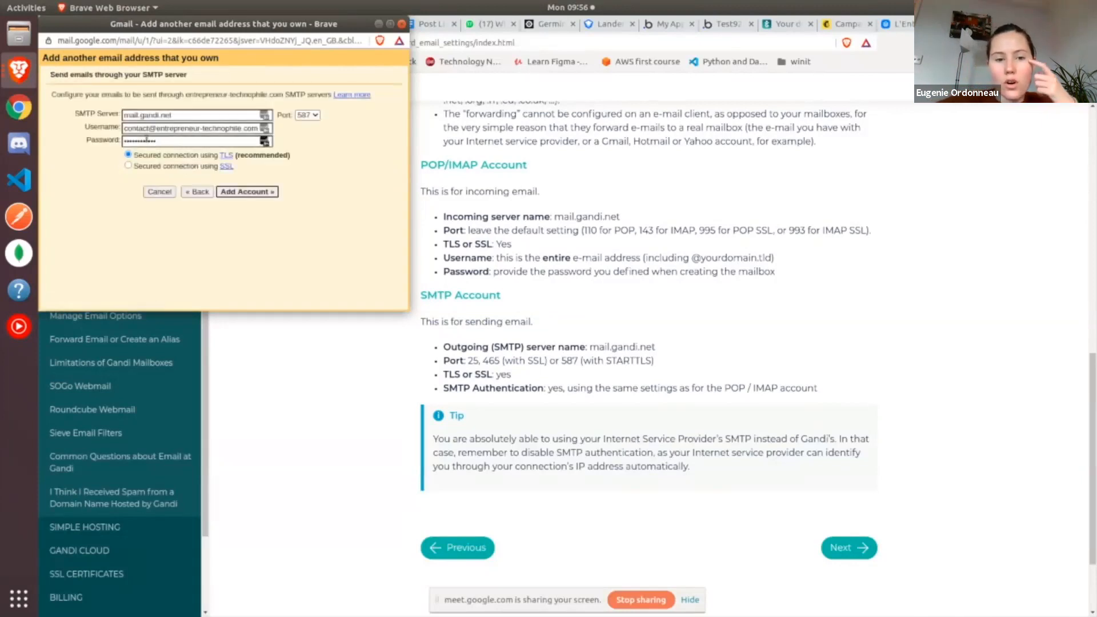
Replace "contact" in the prefilled SMTP username with the new mailbox's name, keeping the entrepreneur-technophile.com domain
{"action": "left_click", "coordinate": [148, 131]}
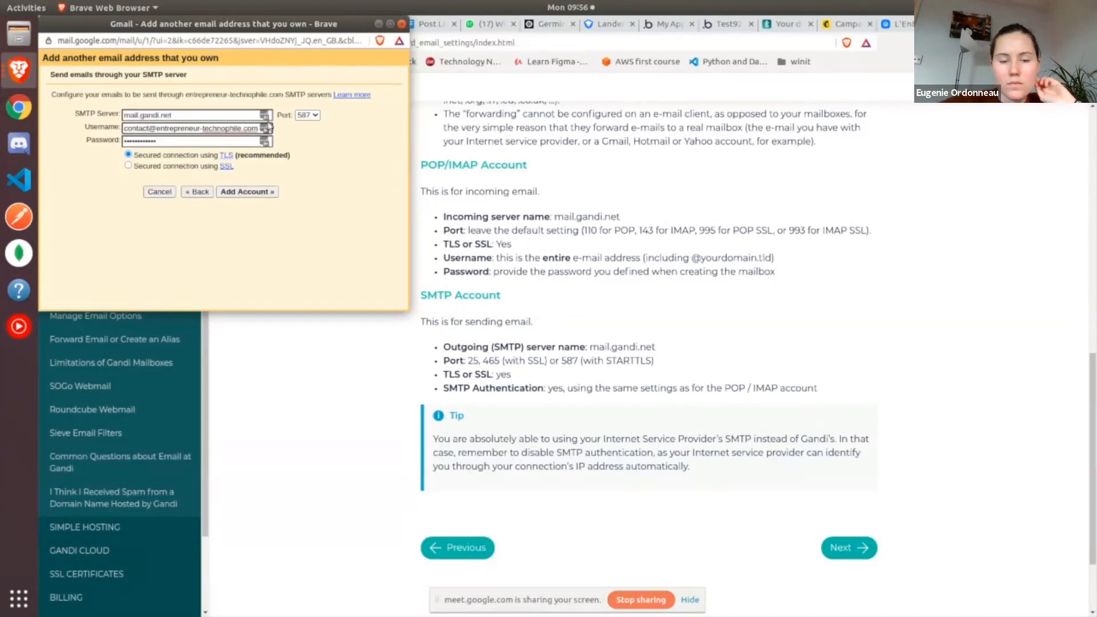
{"action": "double_click", "coordinate": [137, 129]}
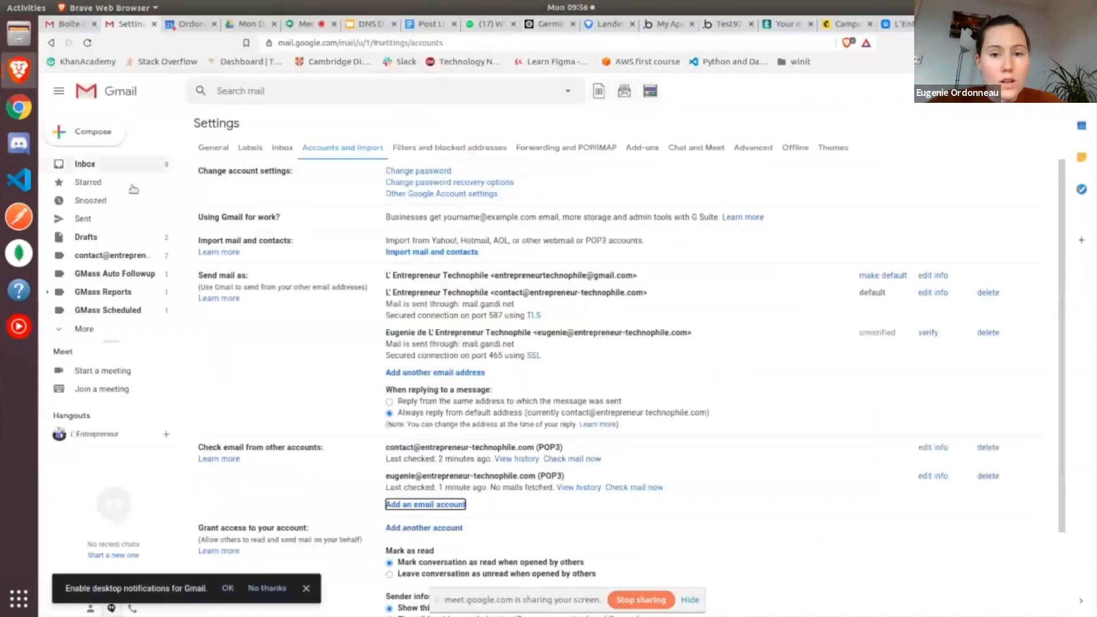
Open the "[GANDI] Welcome" message received through the new mailbox, read it and return to the inbox
{"action": "left_click", "coordinate": [85, 164]}
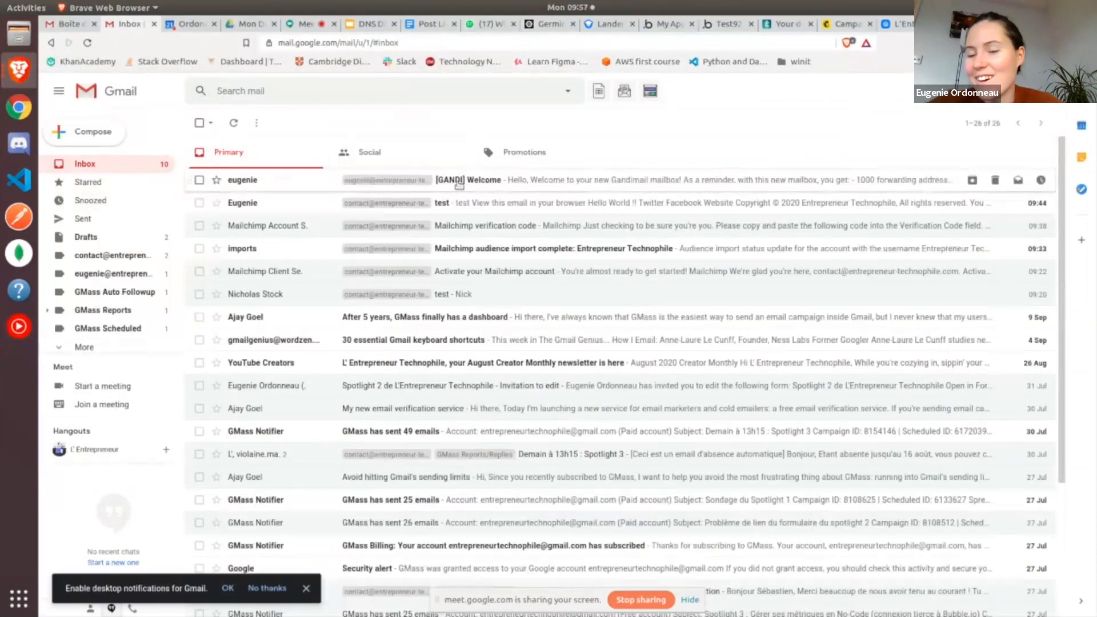
{"action": "left_click", "coordinate": [459, 181]}
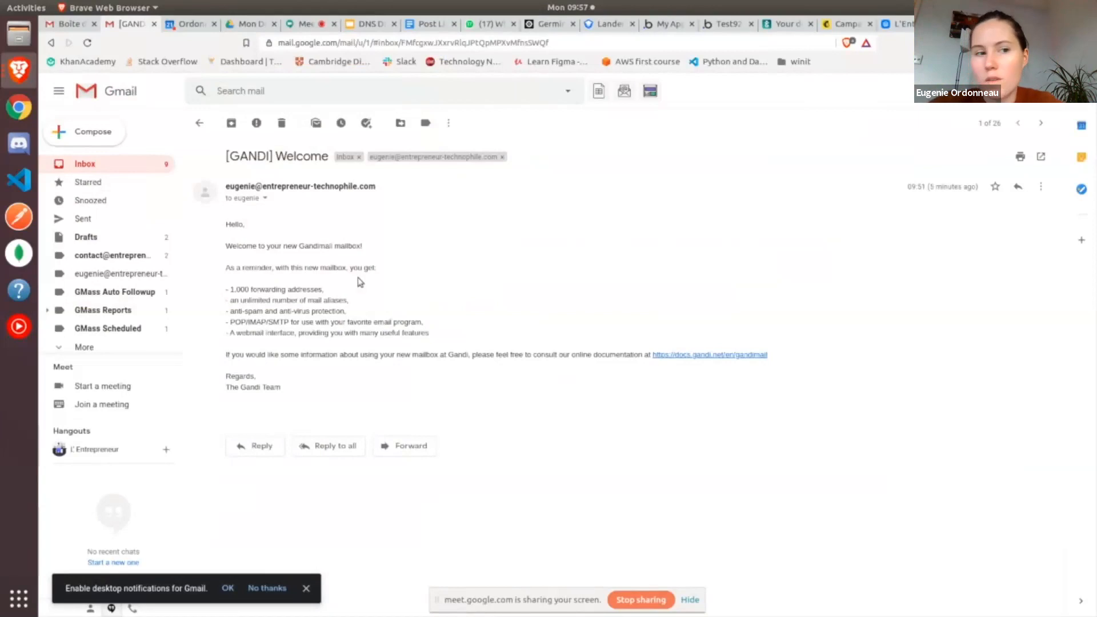
{"action": "left_click", "coordinate": [200, 125]}
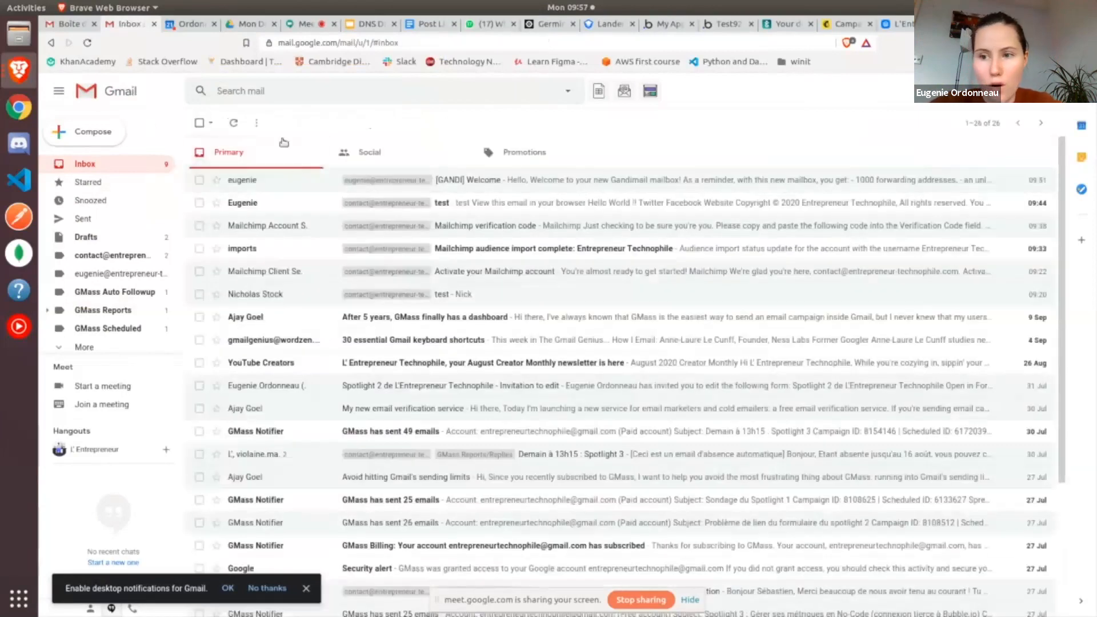
Refresh the inbox until the Gmail send-as confirmation message arrives, open it and copy its confirmation code
{"action": "left_click", "coordinate": [234, 123]}
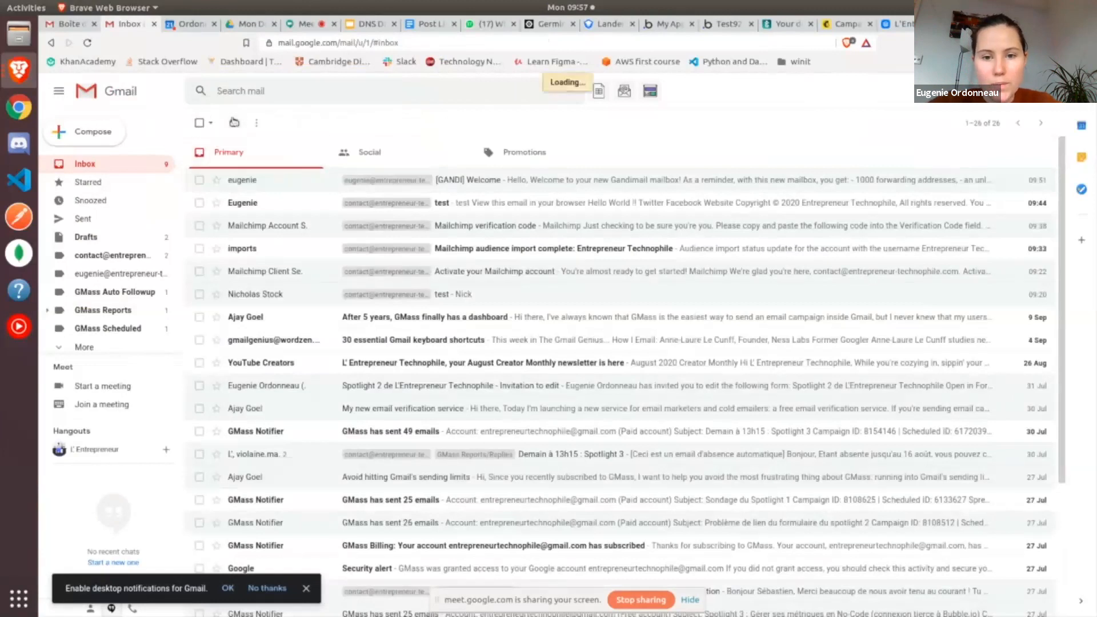
{"action": "left_click", "coordinate": [234, 123]}
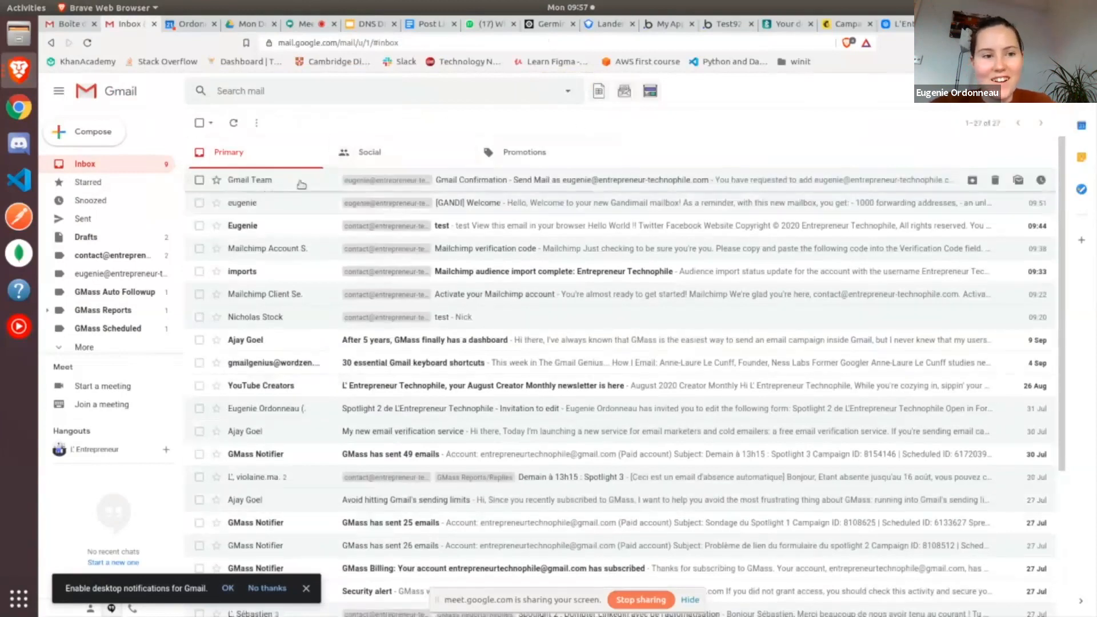
{"action": "left_click", "coordinate": [543, 186]}
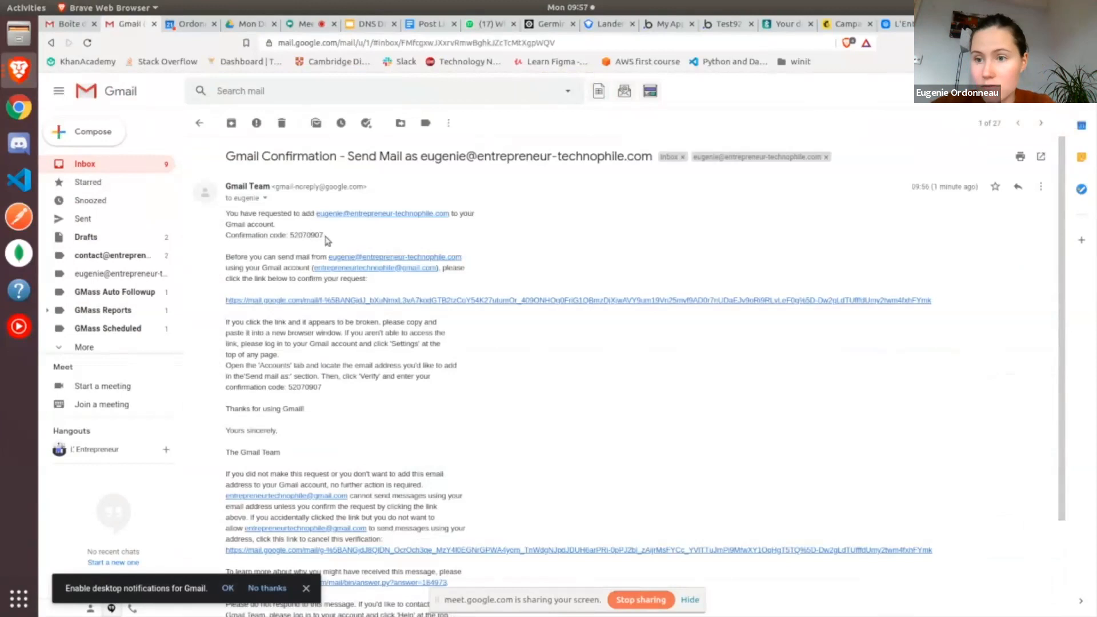
{"action": "scroll", "coordinate": [327, 240], "scroll_direction": "down", "scroll_amount": 1}
{"action": "double_click", "coordinate": [301, 230]}
{"action": "key", "text": "ctrl+c"}
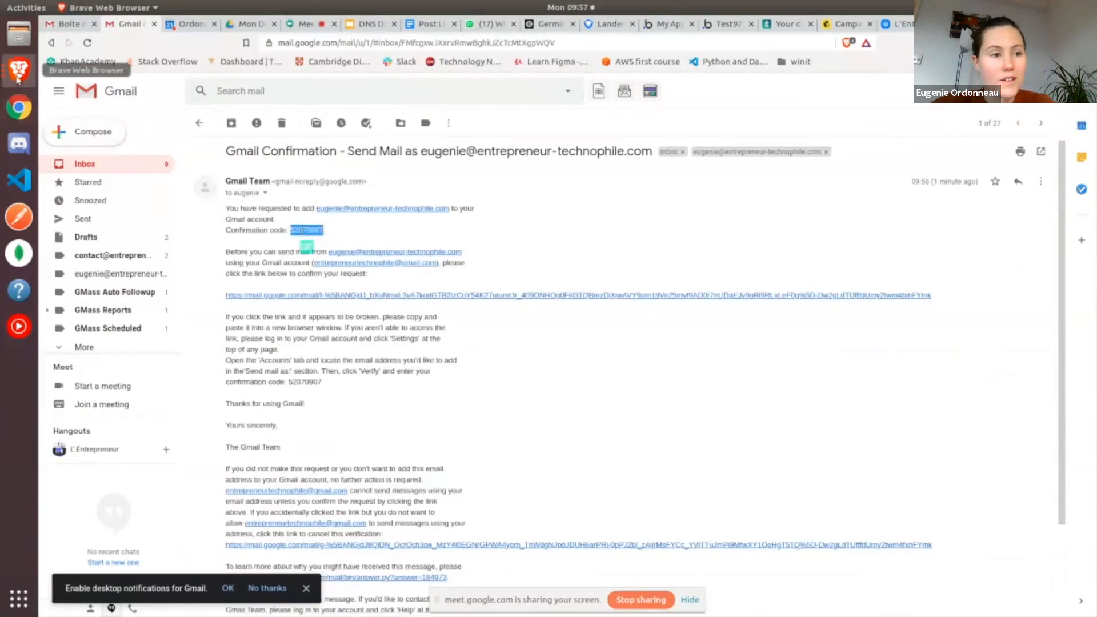
Switch to the add-address window, paste the confirmation code and verify the new sending address
{"action": "left_click", "coordinate": [19, 70]}
{"action": "left_click", "coordinate": [110, 173]}
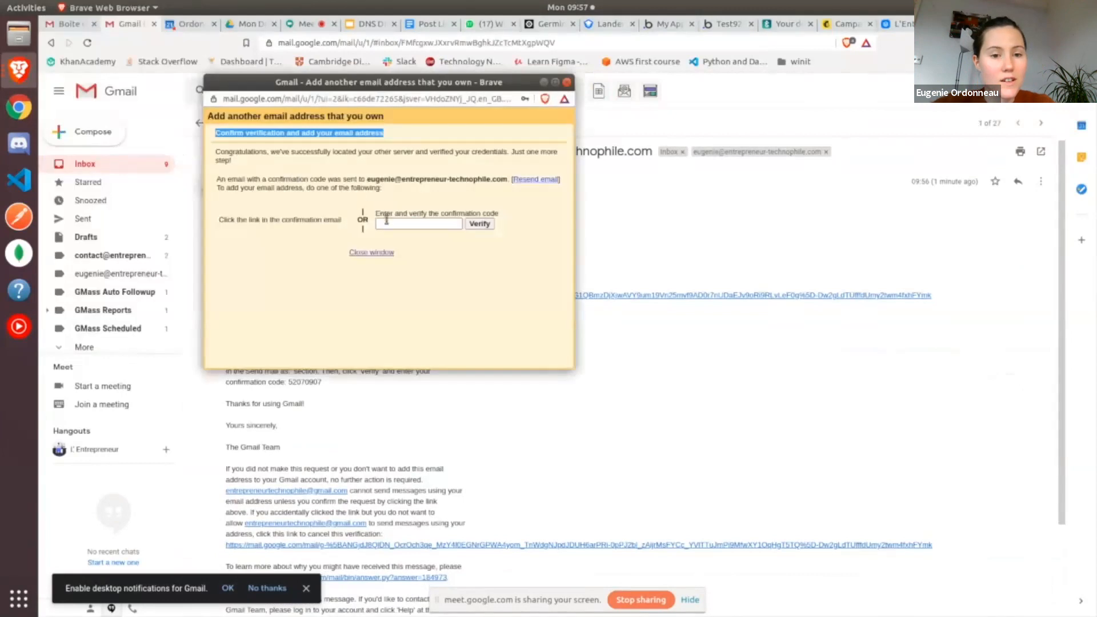
{"action": "left_click", "coordinate": [387, 223]}
{"action": "key", "text": "ctrl+v"}
{"action": "left_click", "coordinate": [480, 225]}
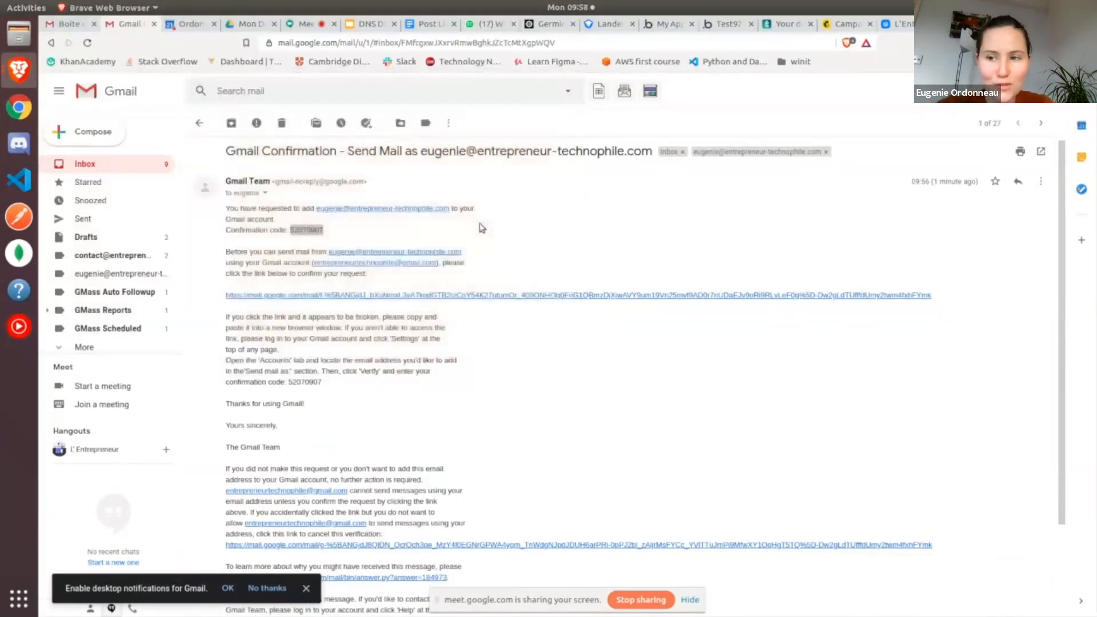
Return to the inbox and refresh it repeatedly to check for new mail
{"action": "left_click", "coordinate": [209, 123]}
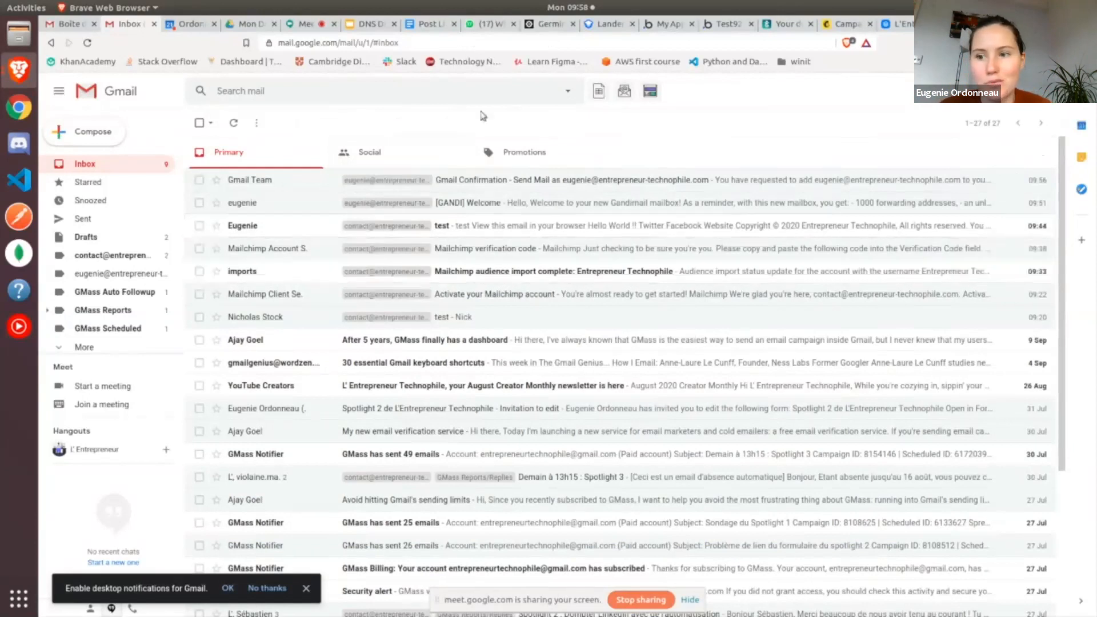
{"action": "left_click", "coordinate": [231, 124]}
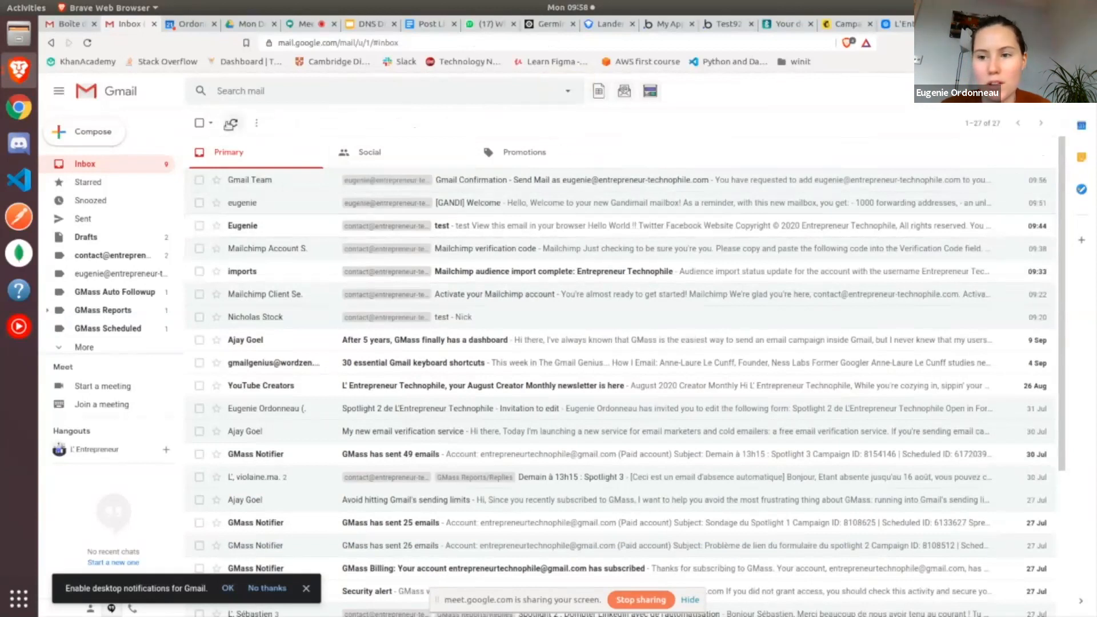
{"action": "left_click", "coordinate": [231, 123]}
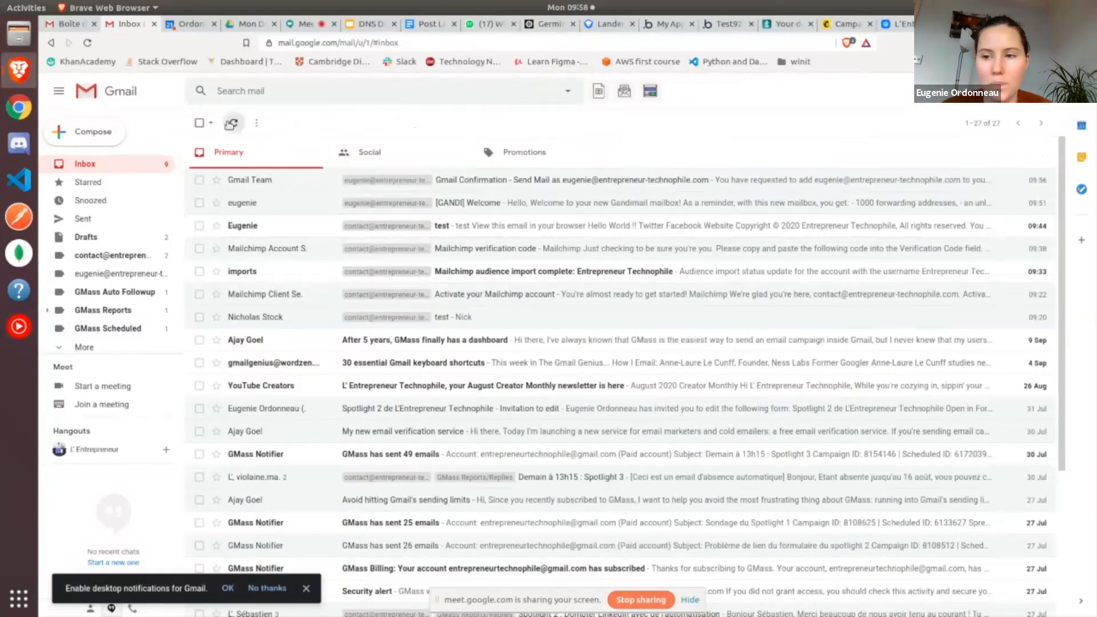
{"action": "left_click", "coordinate": [231, 123]}
{"action": "left_click", "coordinate": [230, 123]}
{"action": "left_click", "coordinate": [231, 123]}
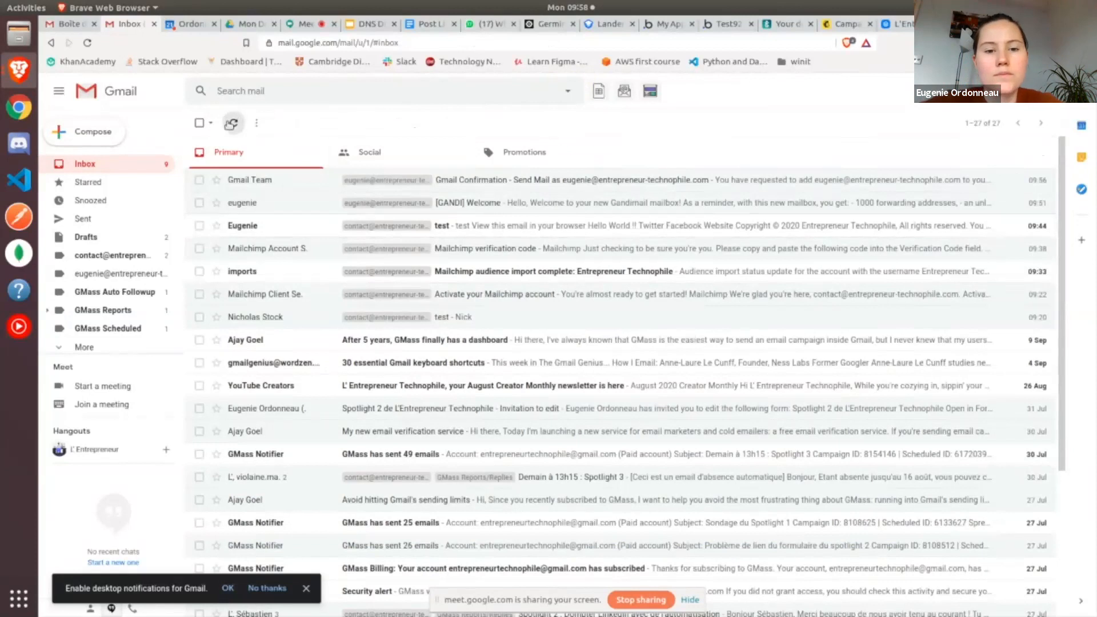
{"action": "left_click", "coordinate": [230, 124]}
{"action": "left_click", "coordinate": [231, 123]}
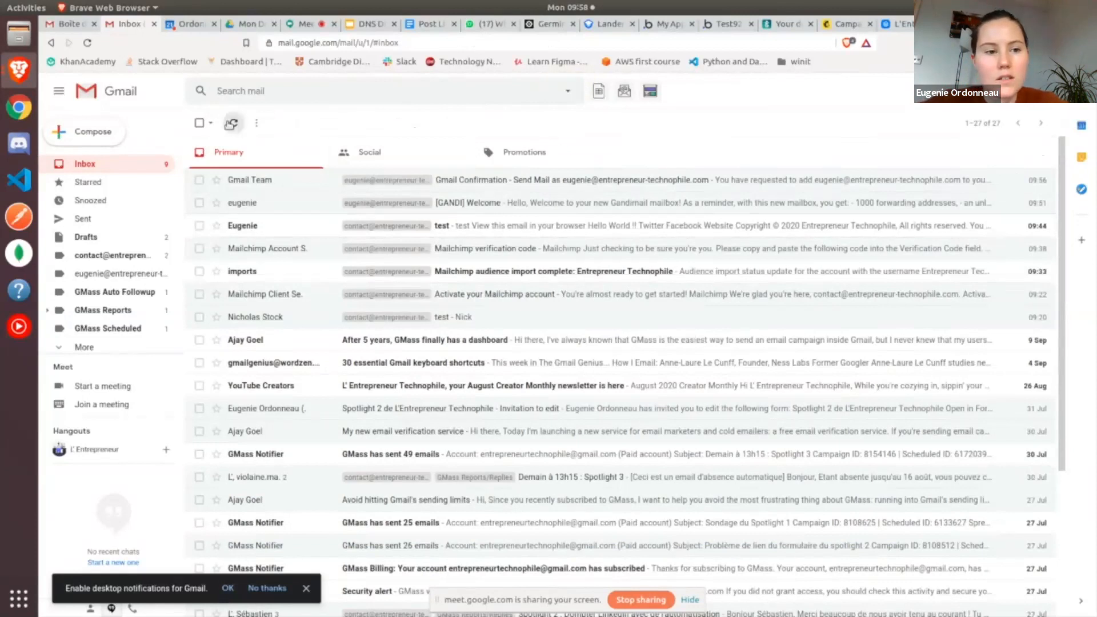
{"action": "left_click", "coordinate": [230, 123]}
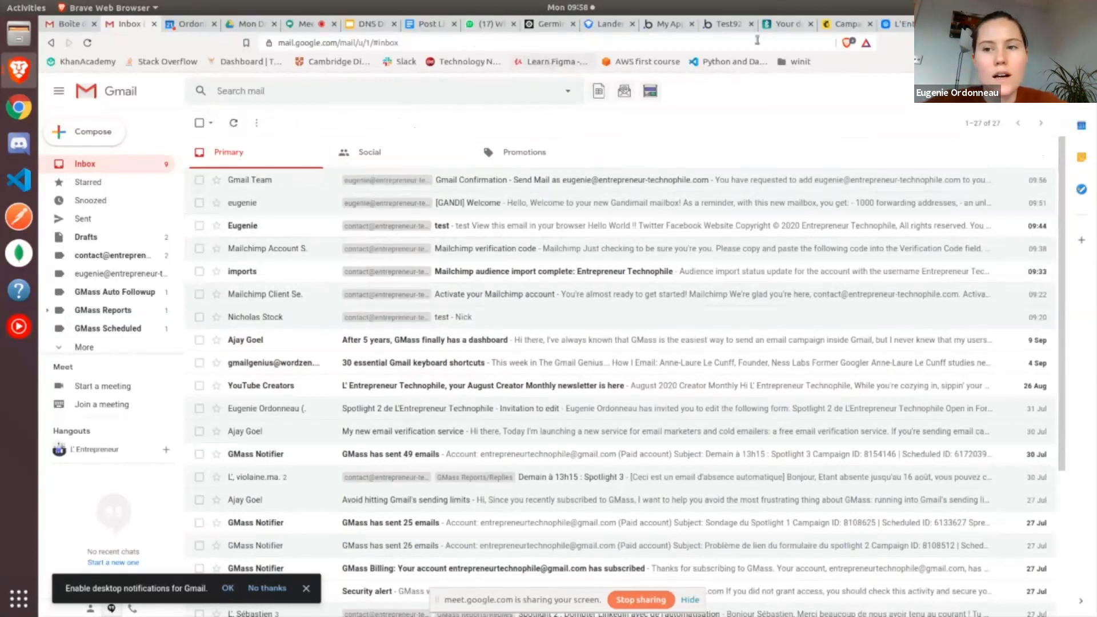
{"action": "left_click", "coordinate": [1014, 8]}
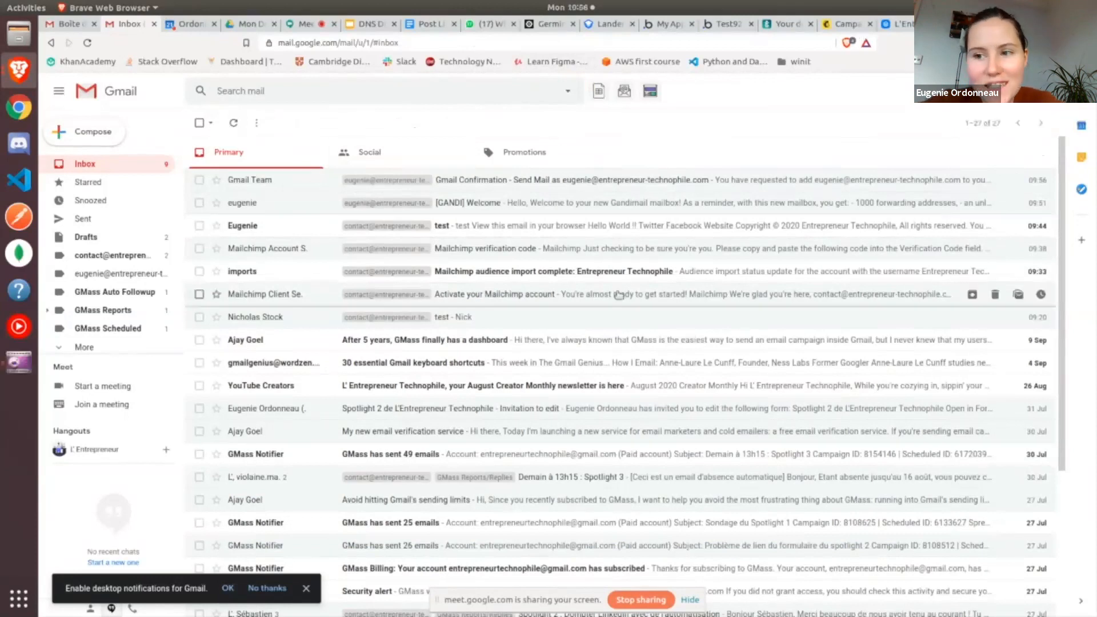
In the Accounts and Import settings, make replies go out from the same address to which the message was sent
{"action": "left_click", "coordinate": [1023, 91]}
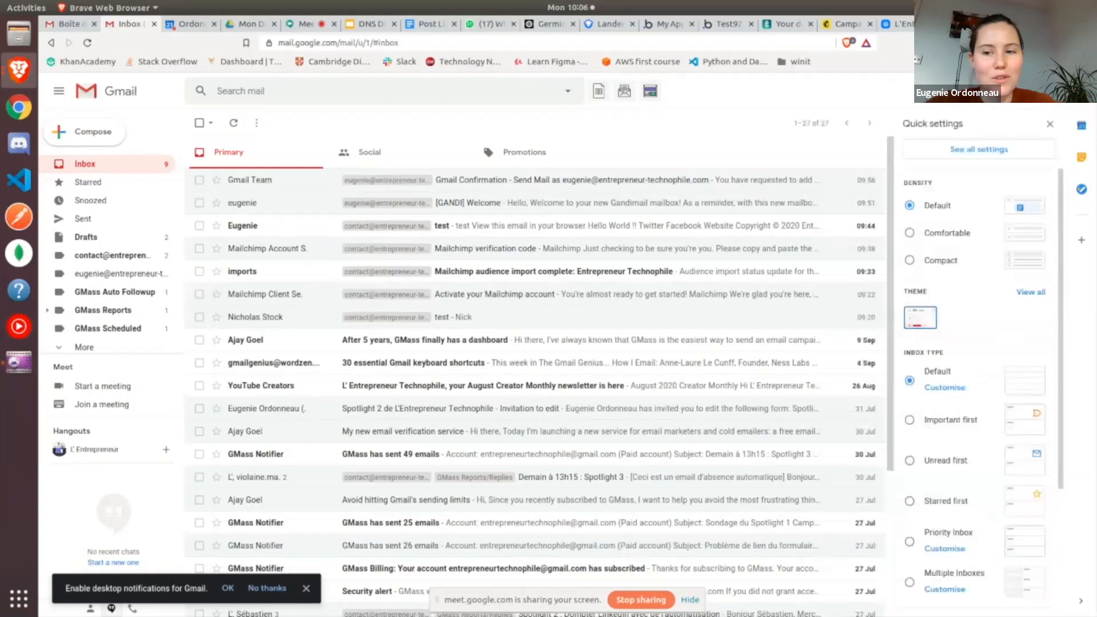
{"action": "left_click", "coordinate": [994, 151]}
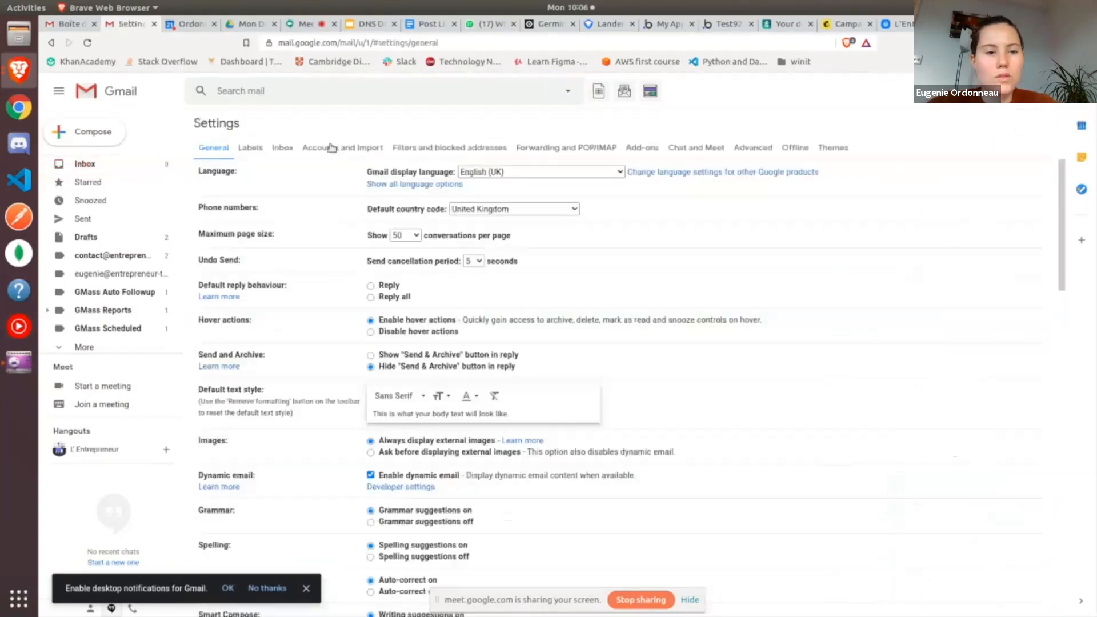
{"action": "left_click", "coordinate": [362, 153]}
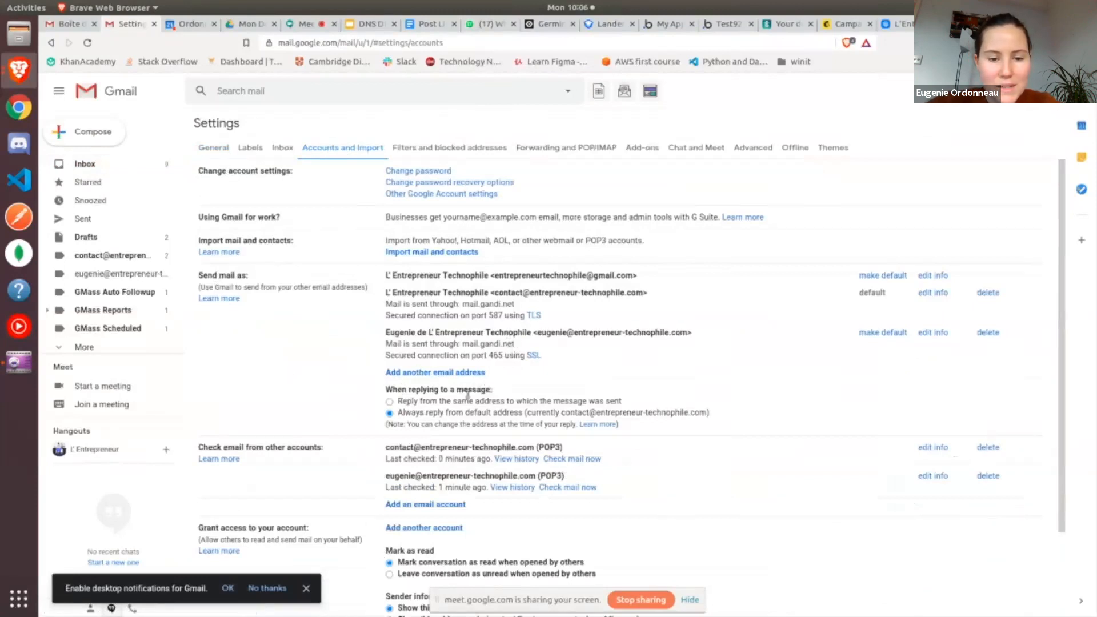
{"action": "left_click", "coordinate": [390, 402]}
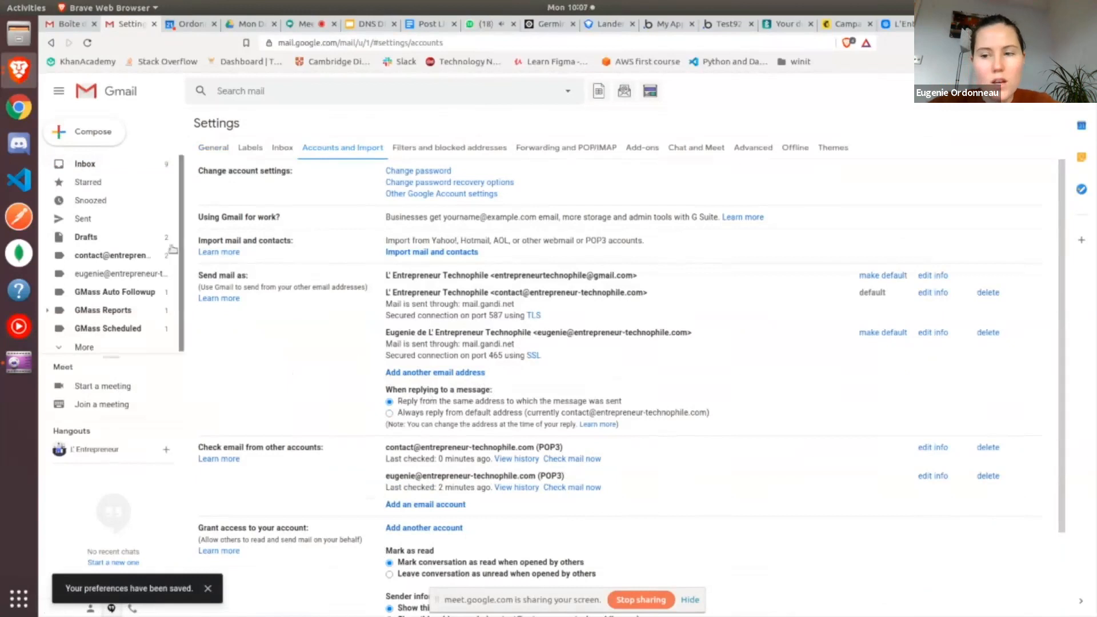
Go back to the inbox, refresh it and open the message "What great content you're creating!"
{"action": "left_click", "coordinate": [110, 167]}
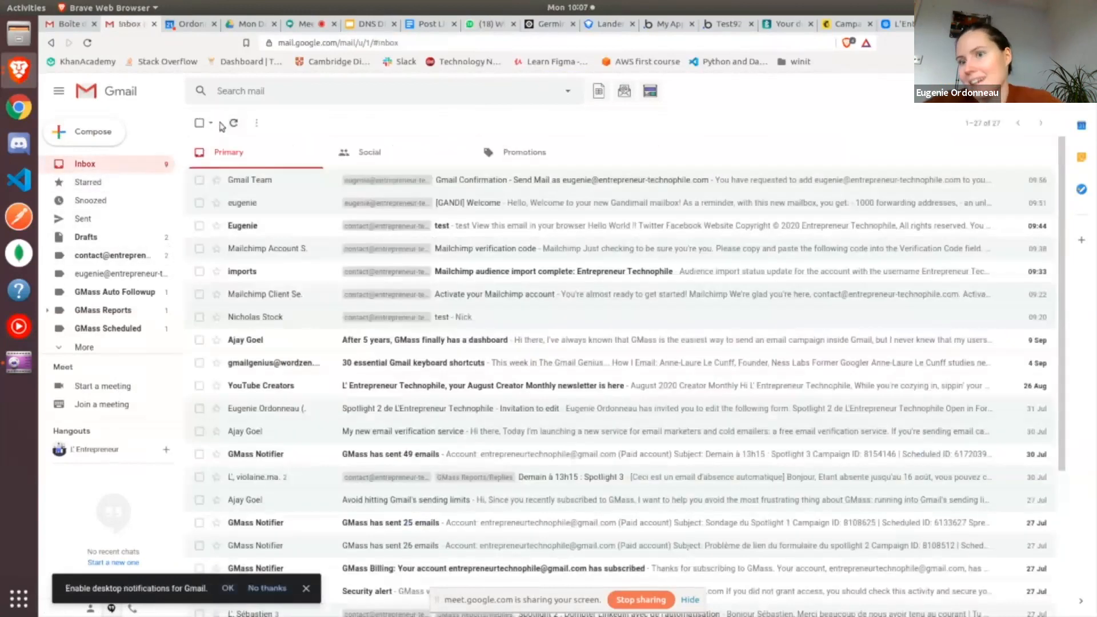
{"action": "left_click", "coordinate": [234, 125]}
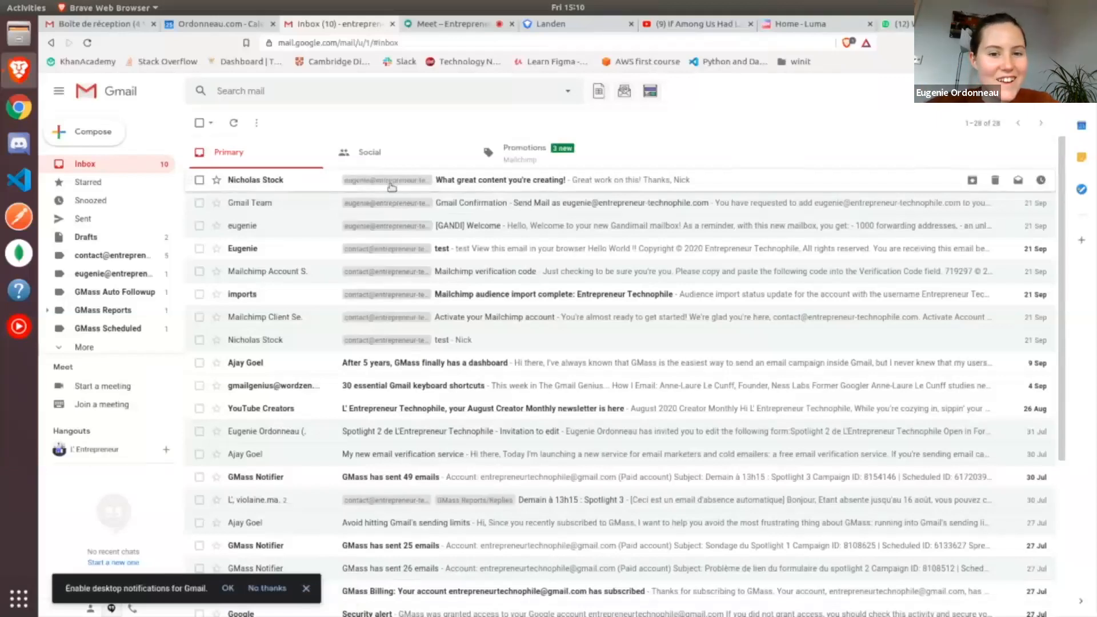
{"action": "left_click", "coordinate": [308, 188]}
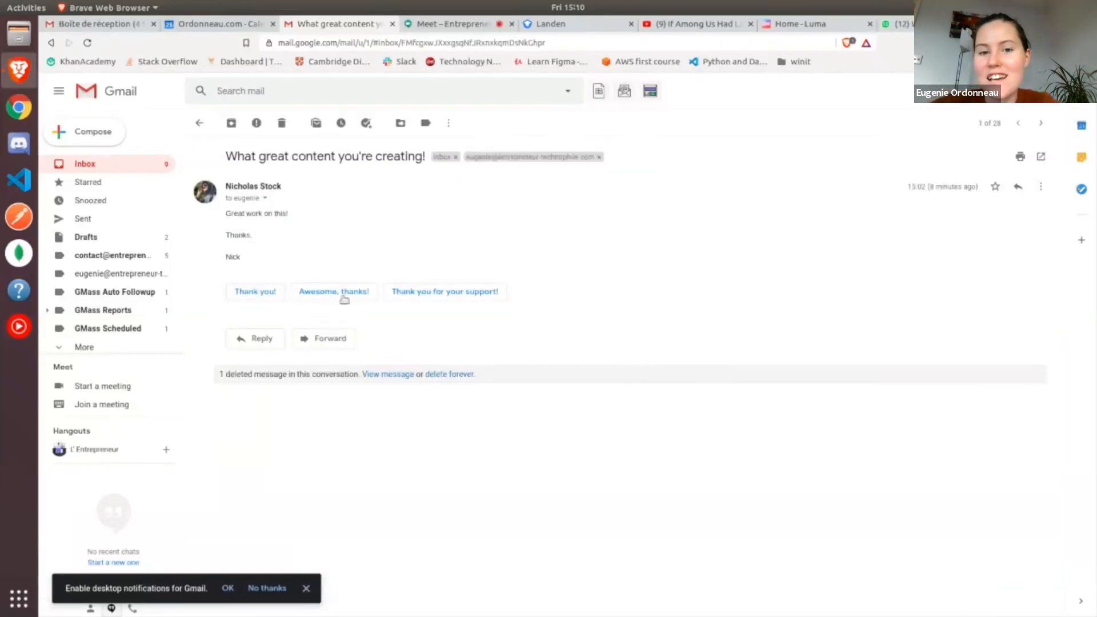
Start a reply to the message and select the new custom-domain address as its sender
{"action": "left_click", "coordinate": [275, 346]}
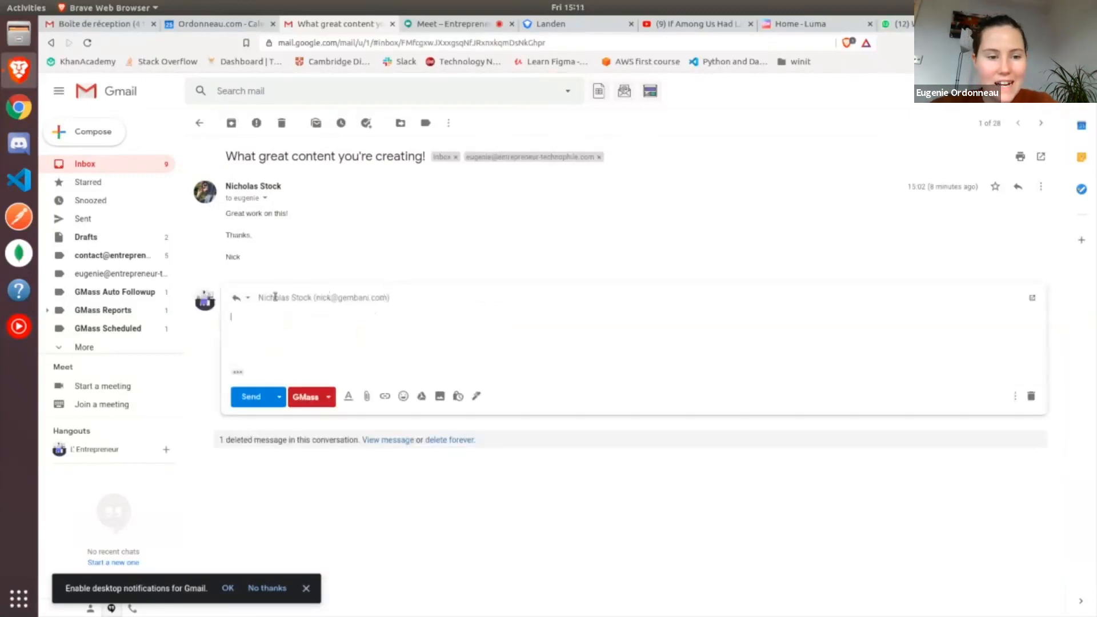
{"action": "left_click", "coordinate": [274, 297]}
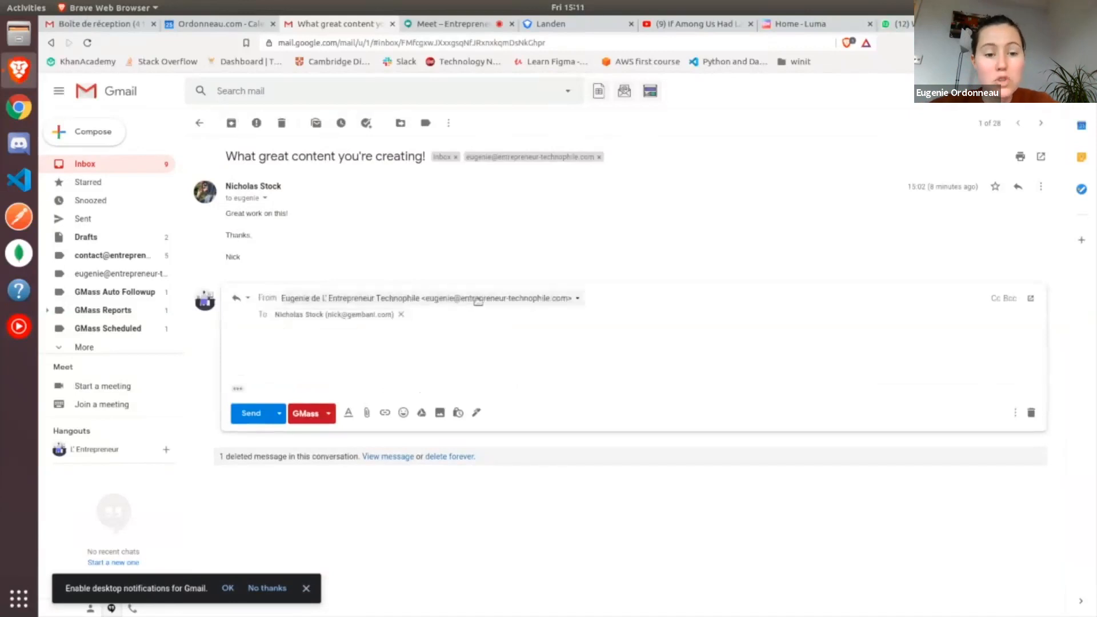
{"action": "left_click", "coordinate": [537, 301]}
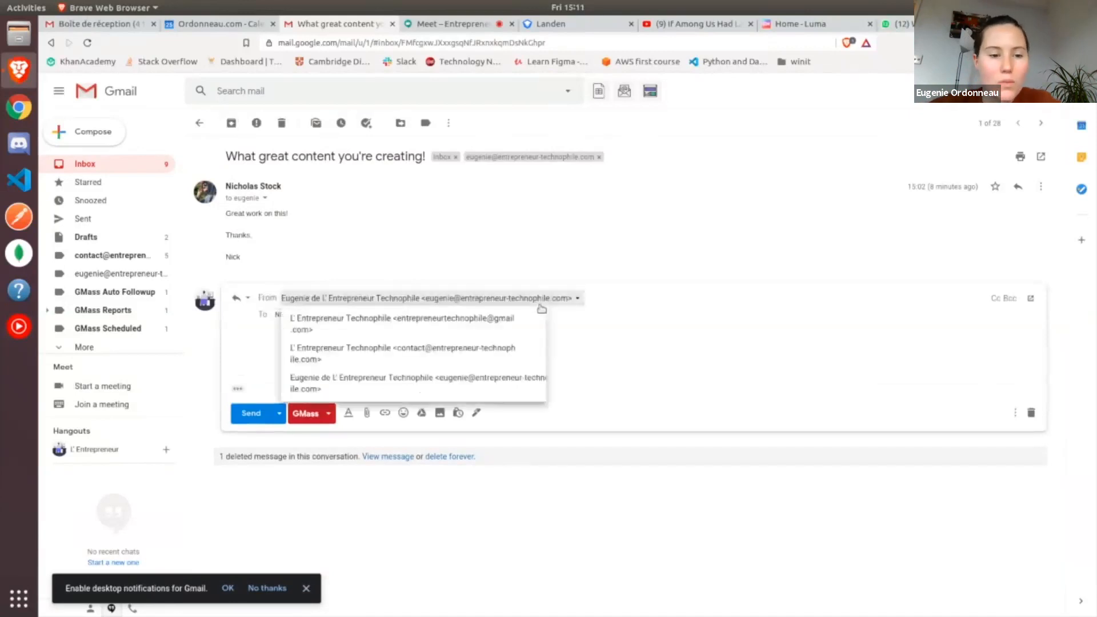
{"action": "left_click", "coordinate": [503, 377]}
Write "Thanks, bro" in the reply body and send the reply
{"action": "left_click", "coordinate": [408, 345]}
{"action": "type", "text": "Than"}
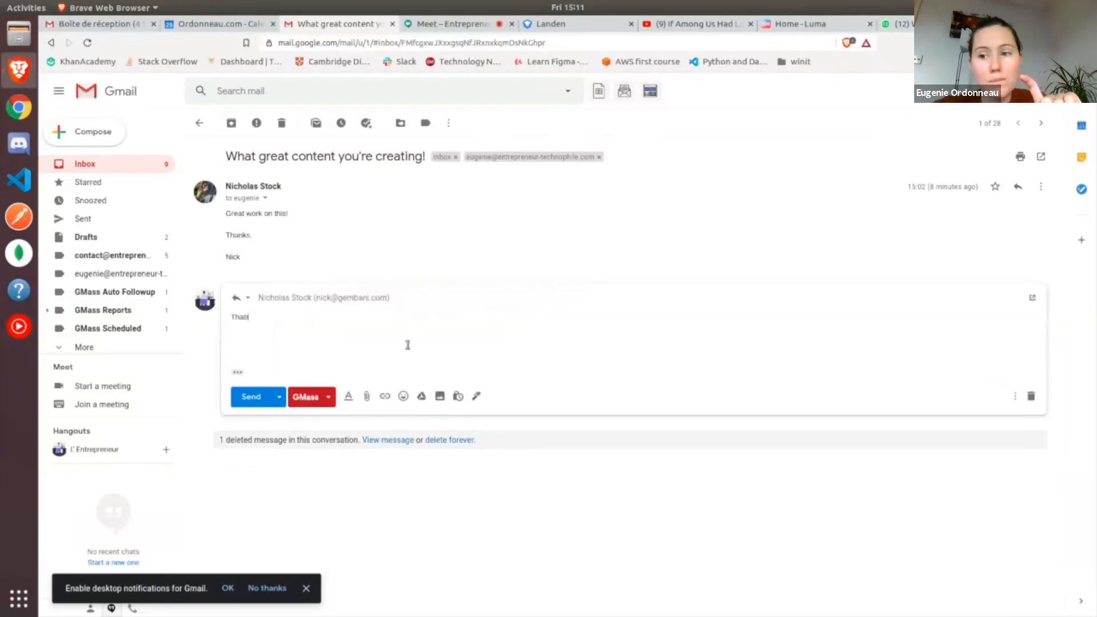
{"action": "type", "text": "ks, bro"}
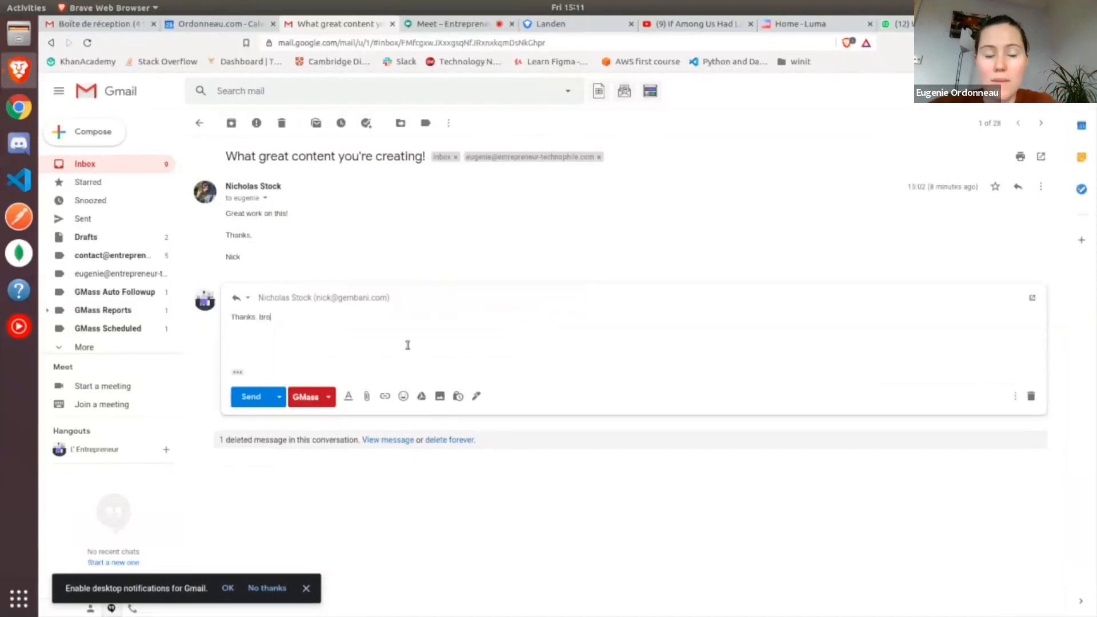
{"action": "left_click", "coordinate": [242, 396]}
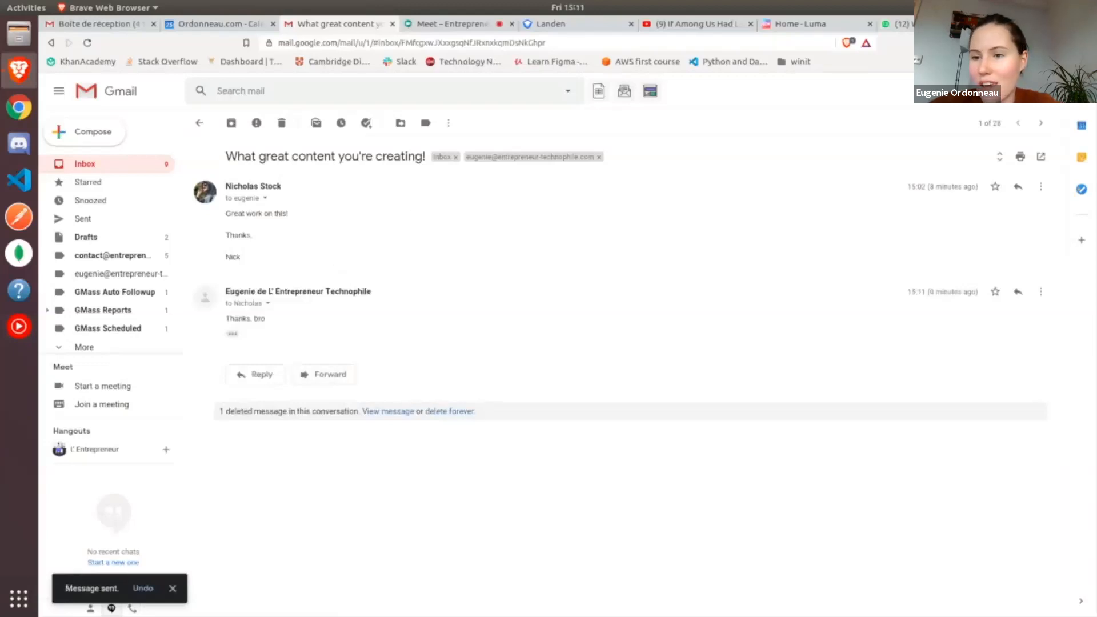
Leave the full-screen video in the Google Slides presentation and advance to the "Conclusion" slide
{"action": "left_click", "coordinate": [1015, 8]}
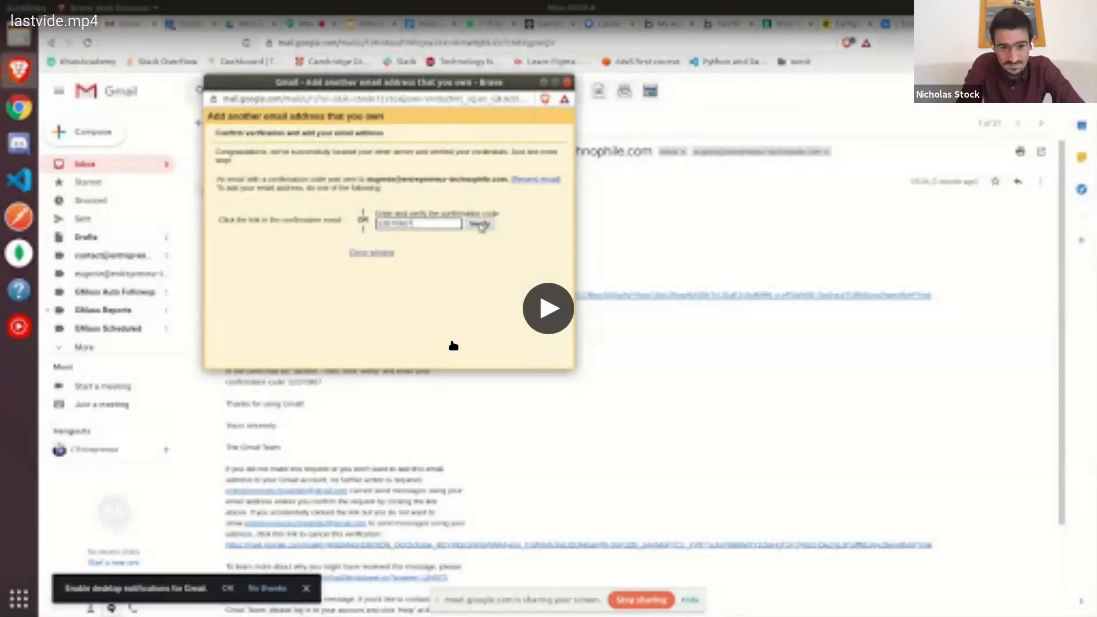
{"action": "key", "text": "Escape"}
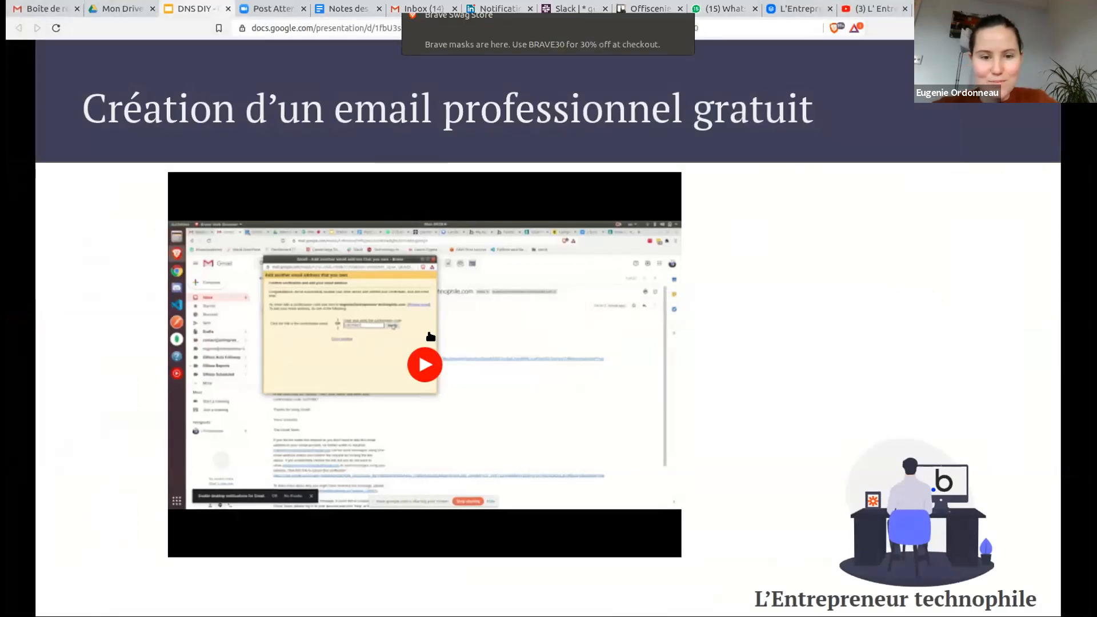
{"action": "key", "text": "Right"}
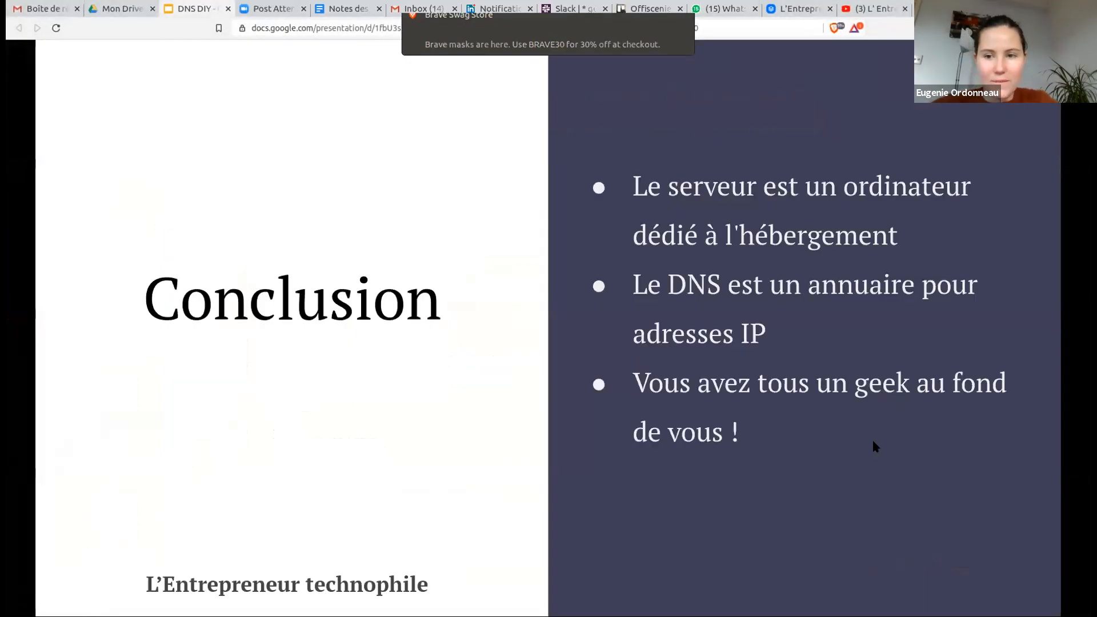